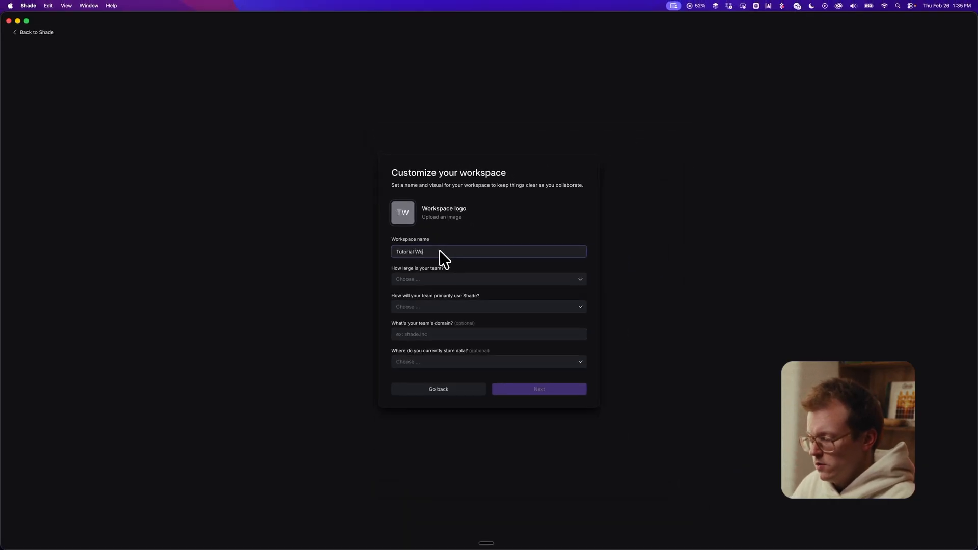
Step: Name the workspace Tutorials, set the team size to 1-5 and the primary use to "To sync and real-time edit files across our team"
left_click(482, 280)
left_click(435, 294)
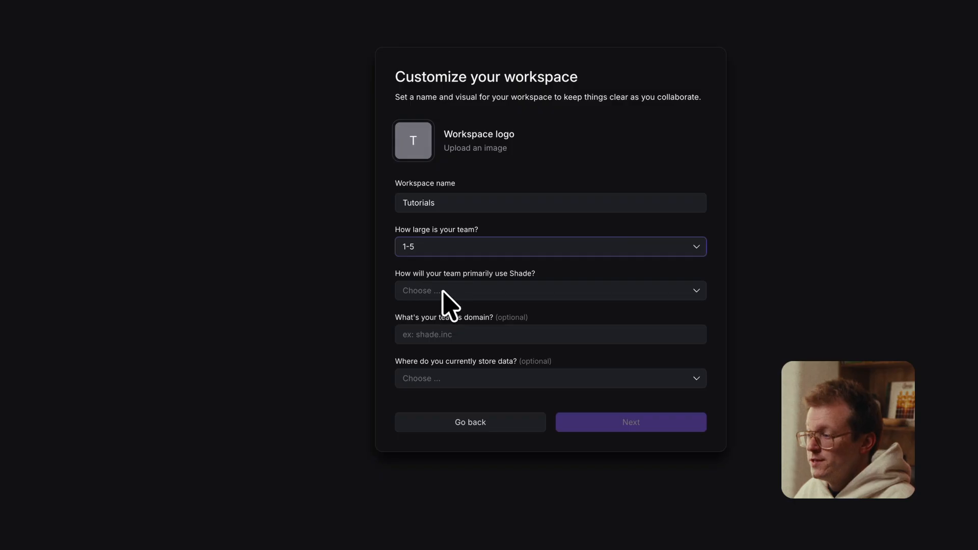
left_click(431, 291)
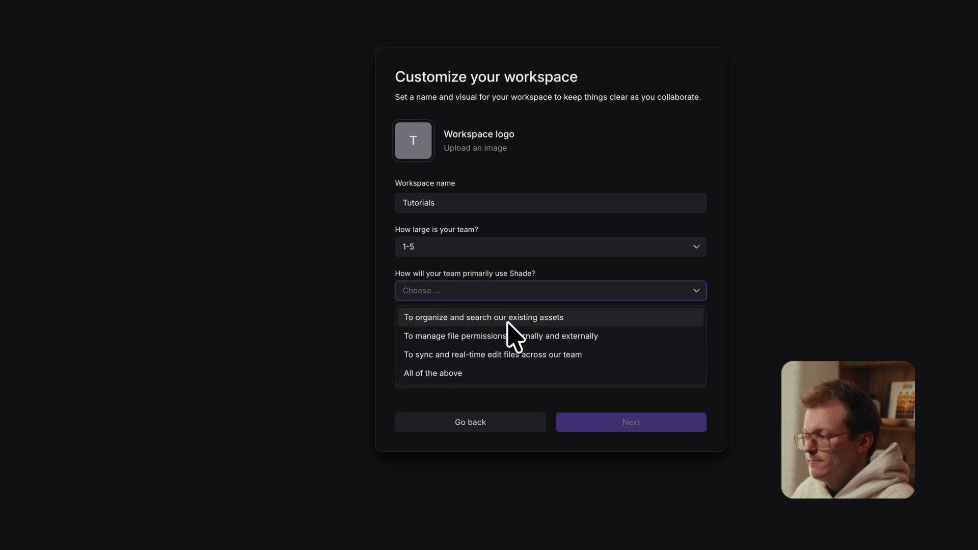
left_click(506, 355)
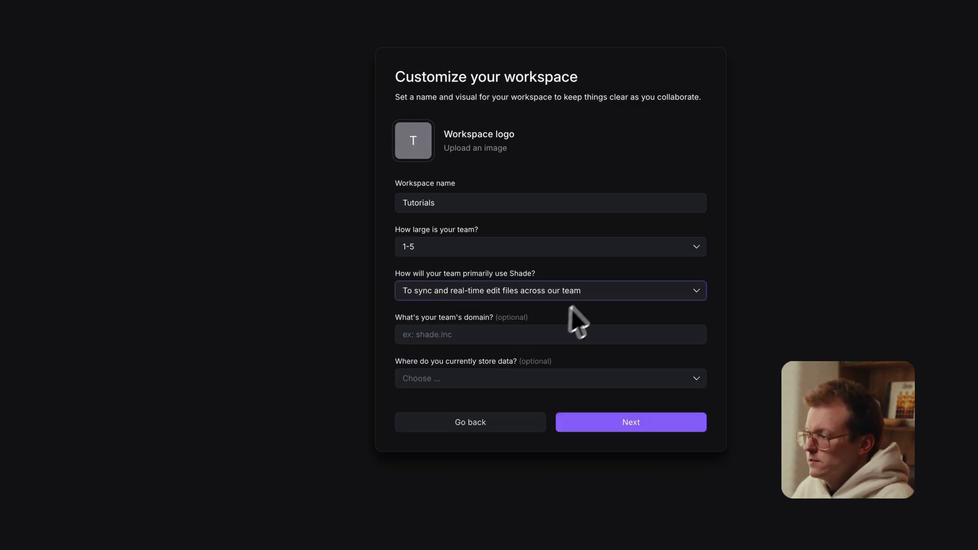
Step: Enter shade.inc as the team's domain, choose Dropbox and Frame.io as current data storage, and submit the workspace details
left_click(468, 336)
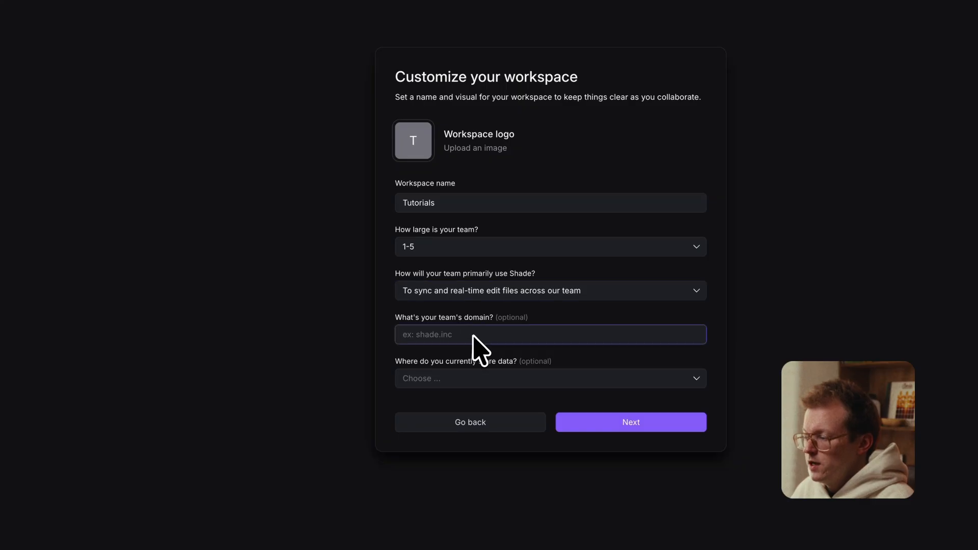
type("sahde")
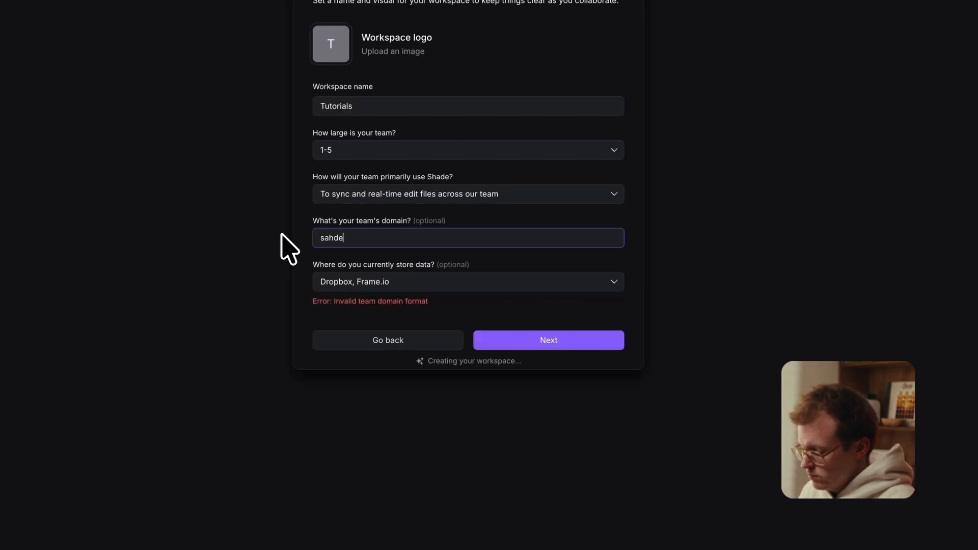
type("shade")
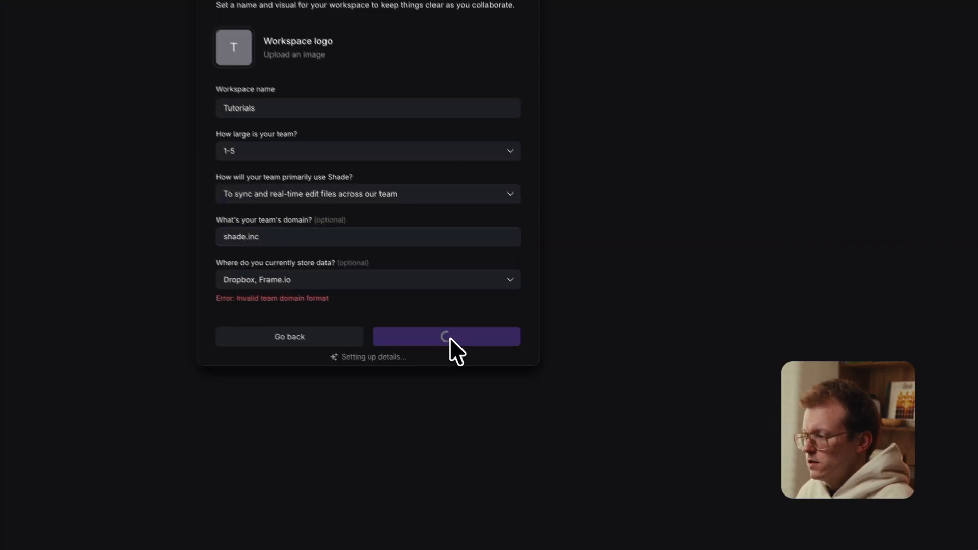
left_click(543, 395)
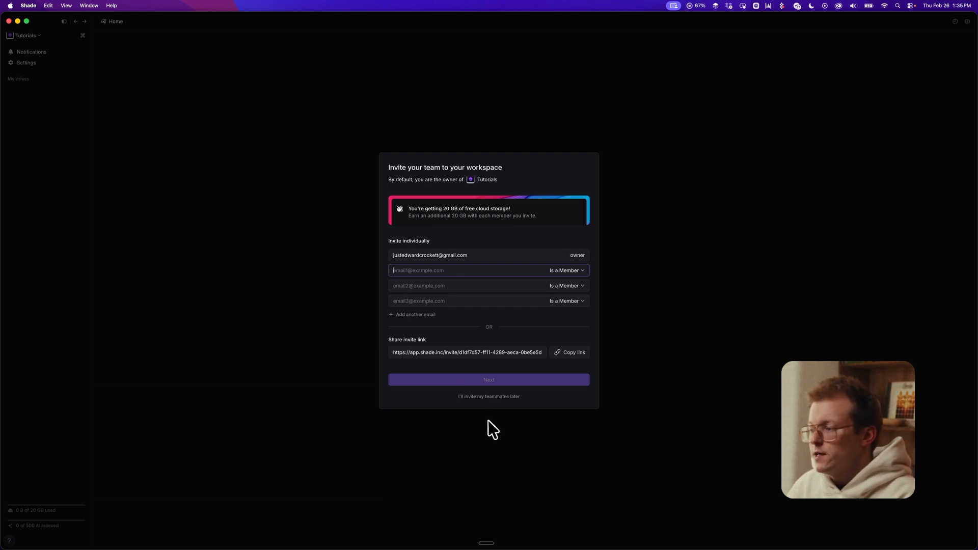
Step: Skip inviting teammates for now and choose to start the first drive as a blank drive
left_click(500, 396)
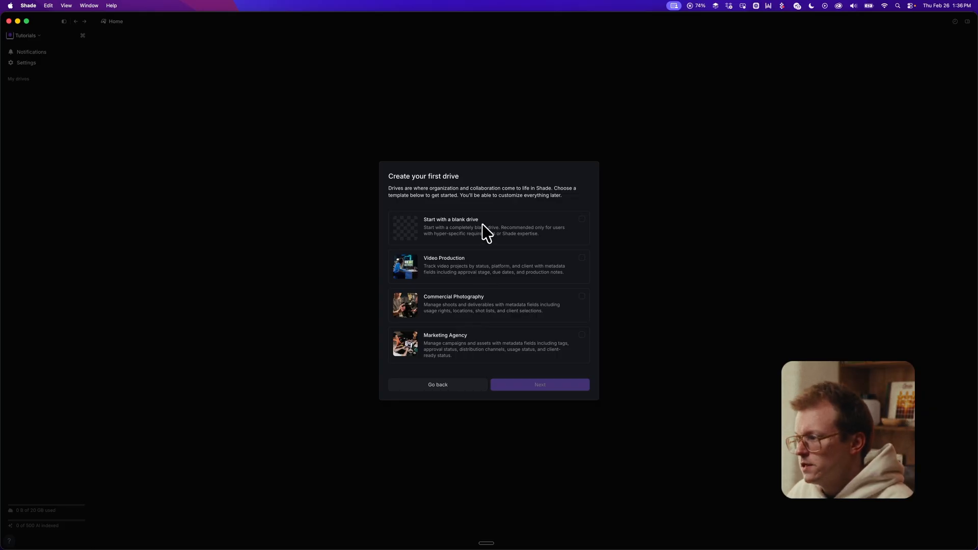
left_click(485, 228)
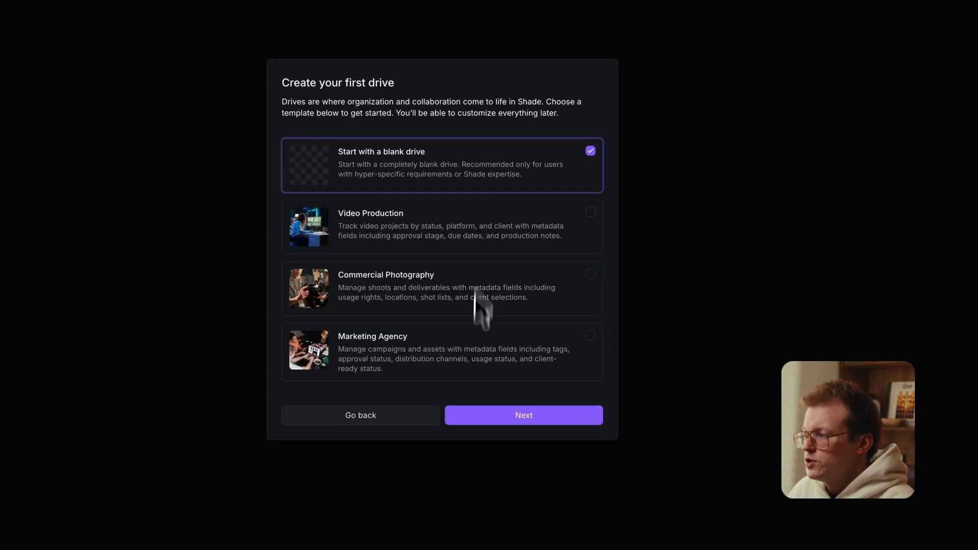
left_click(483, 417)
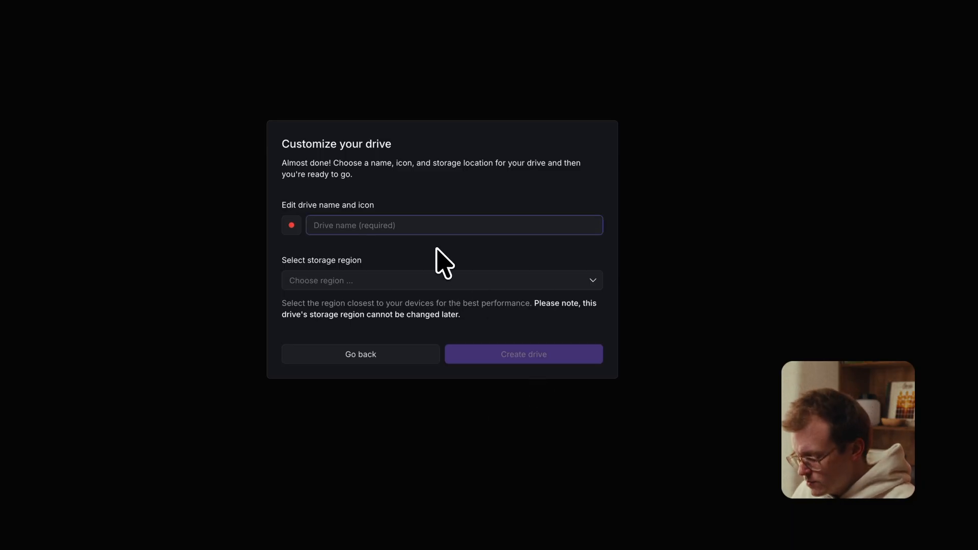
Step: Name the drive Youtube Tutorials, set its storage region to East North America (enam), and create it
type("My")
key("BackSpace")
key("BackSpace")
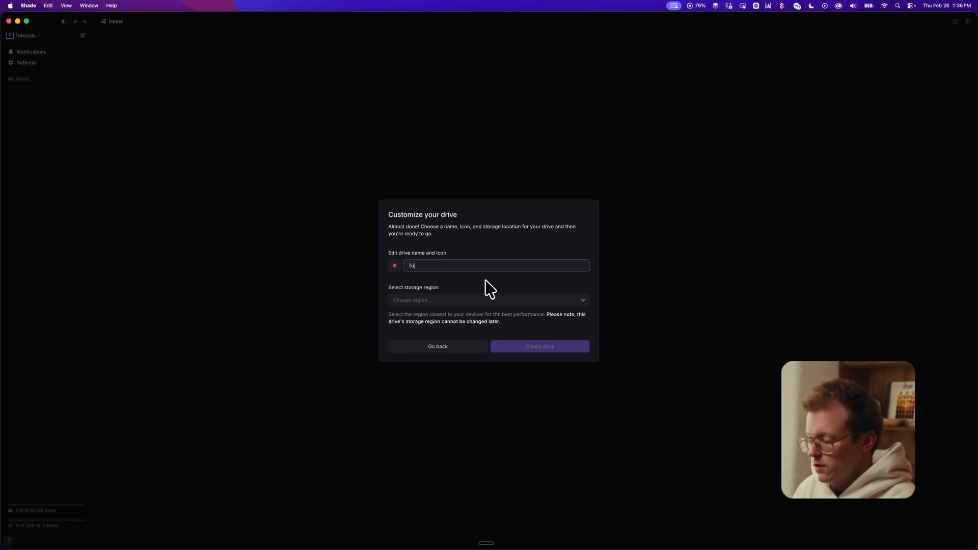
type("Youtube Tutorials")
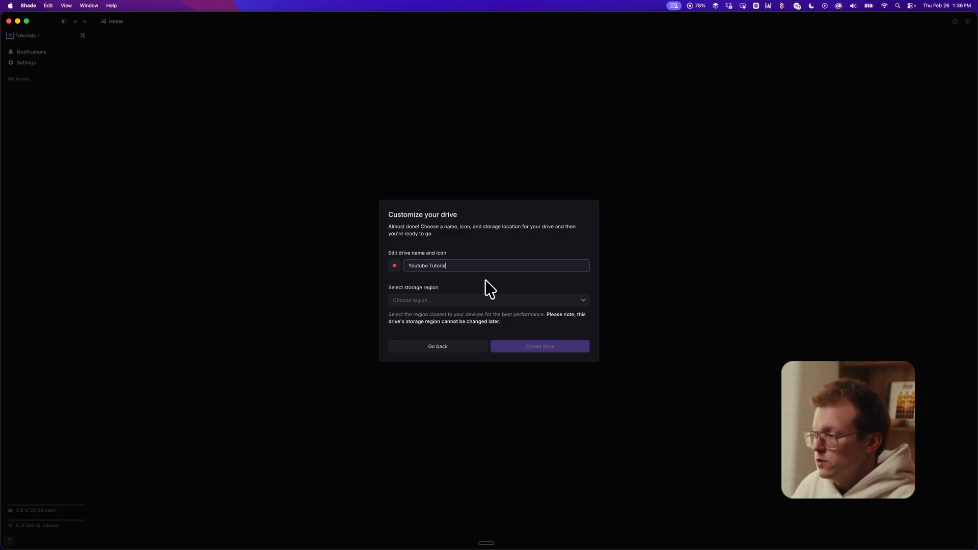
left_click(465, 300)
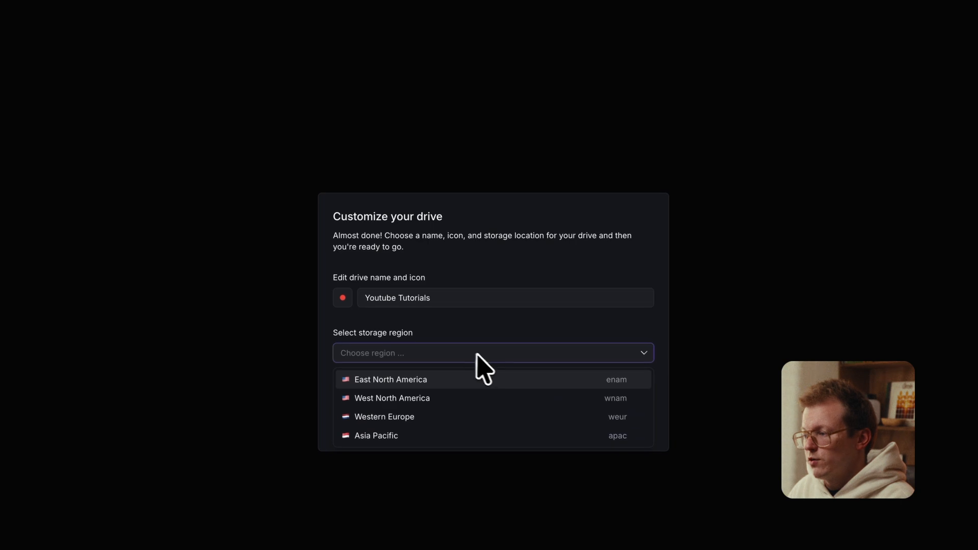
left_click(429, 316)
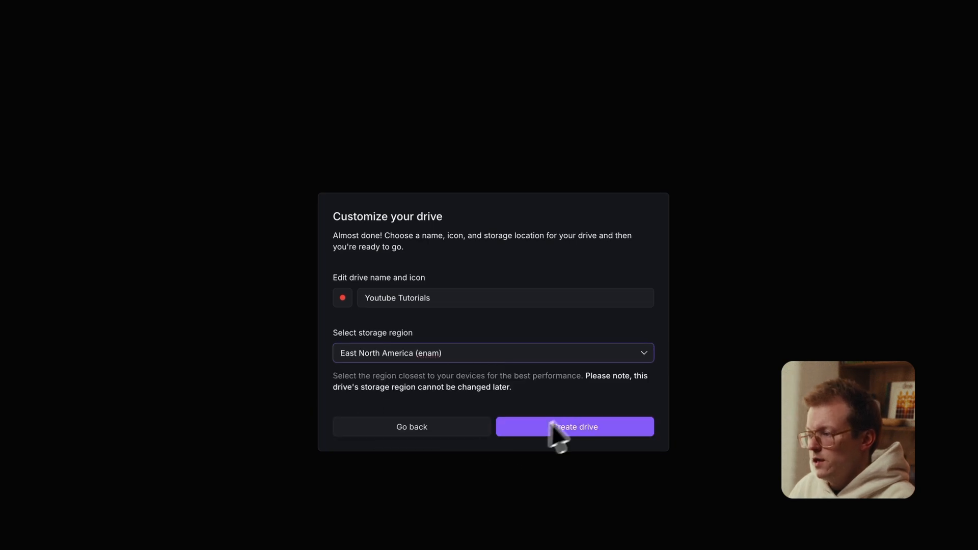
left_click(575, 427)
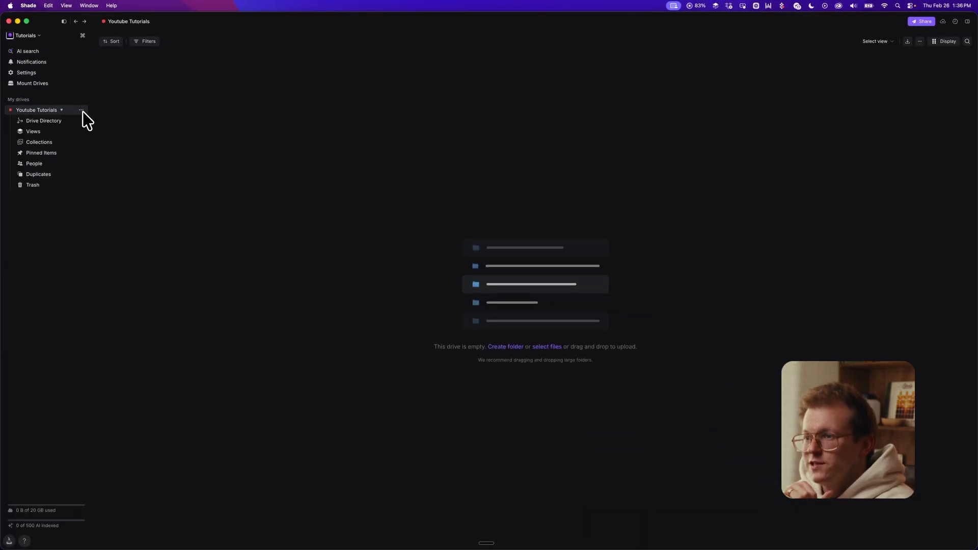
Step: Mount and open the Youtube Tutorials drive, and close the Finder window showing it
left_click(81, 110)
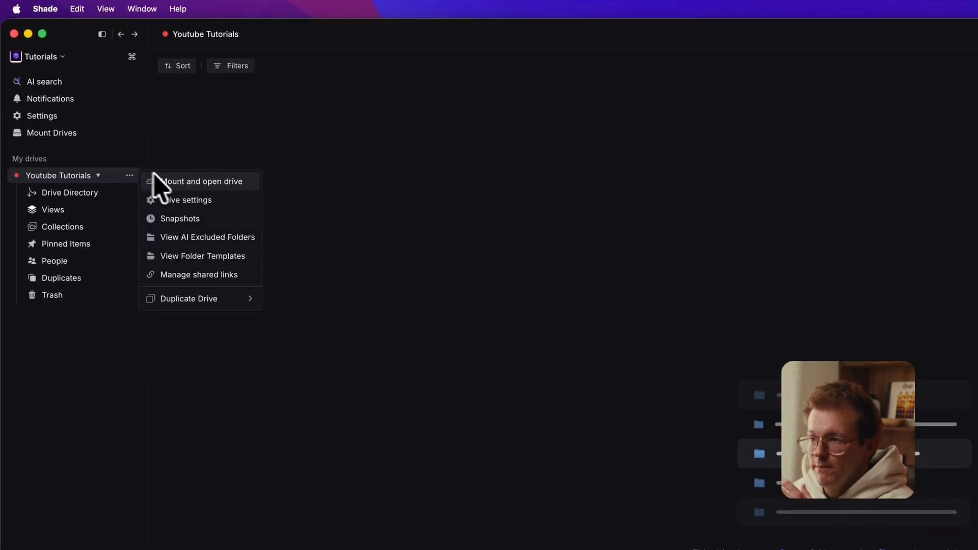
left_click(222, 183)
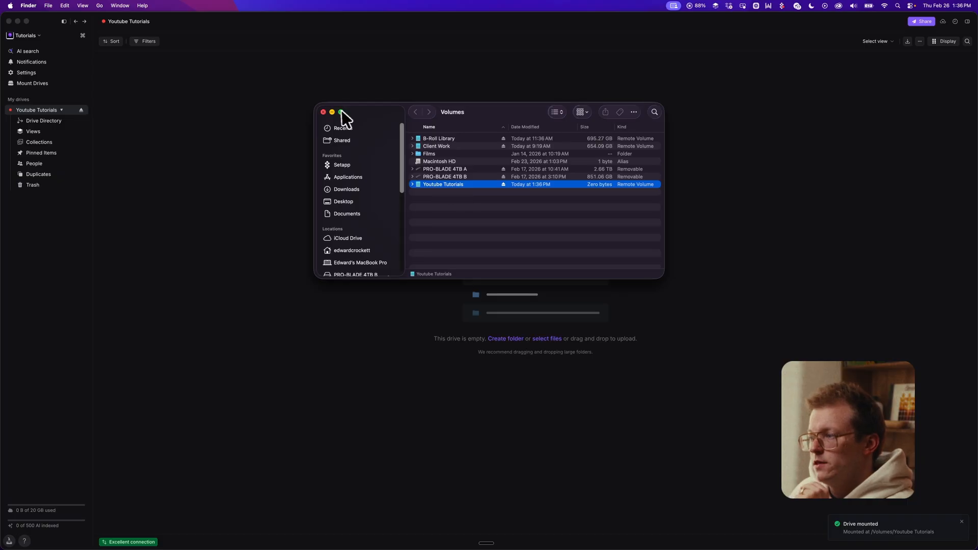
left_click(324, 111)
left_click(35, 131)
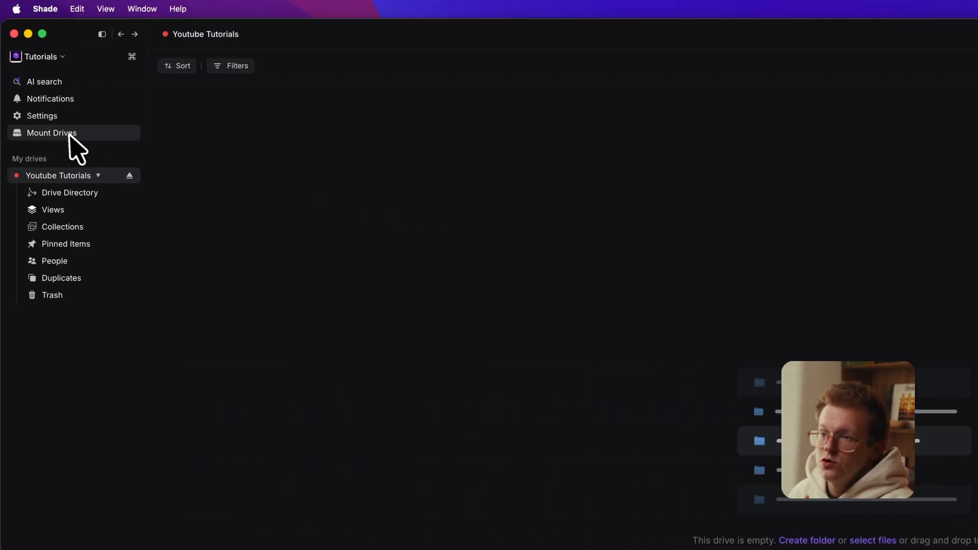
Step: Open the metadata settings of the Youtube Tutorials drive and look at the form for creating a metadata attribute
left_click(77, 175)
left_click(175, 200)
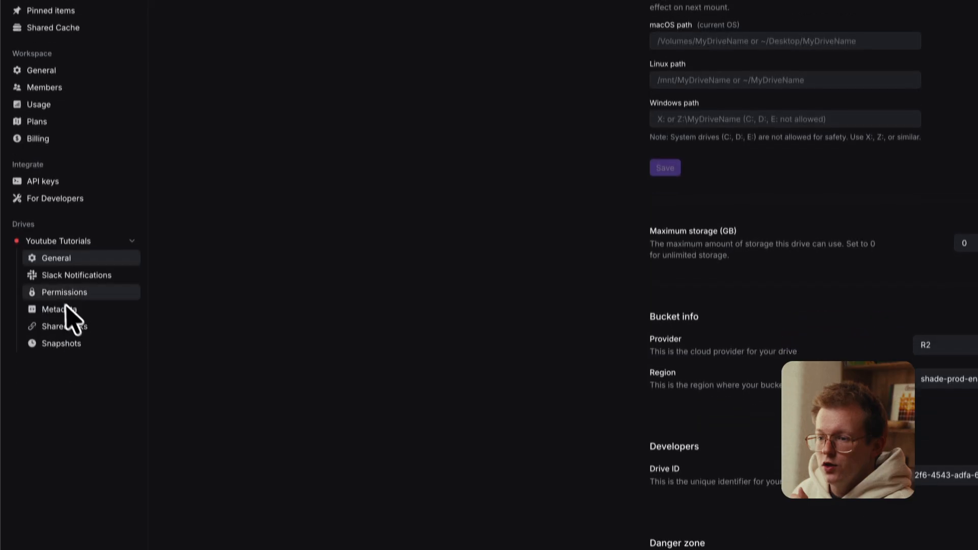
left_click(59, 446)
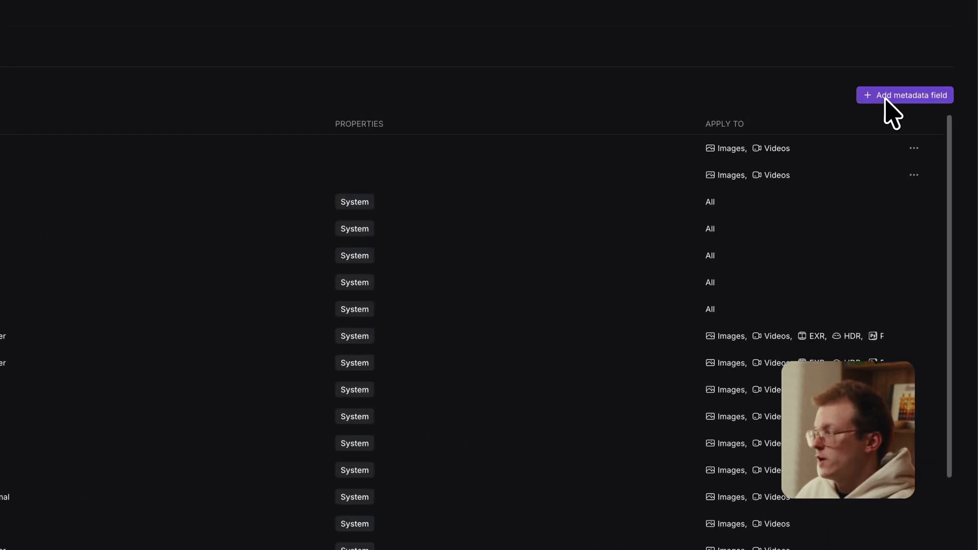
left_click(886, 97)
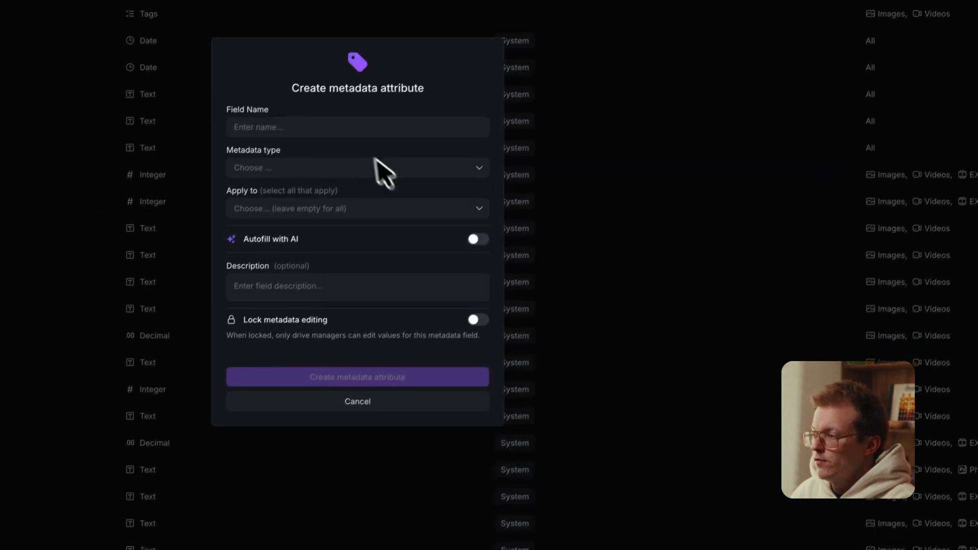
left_click(293, 120)
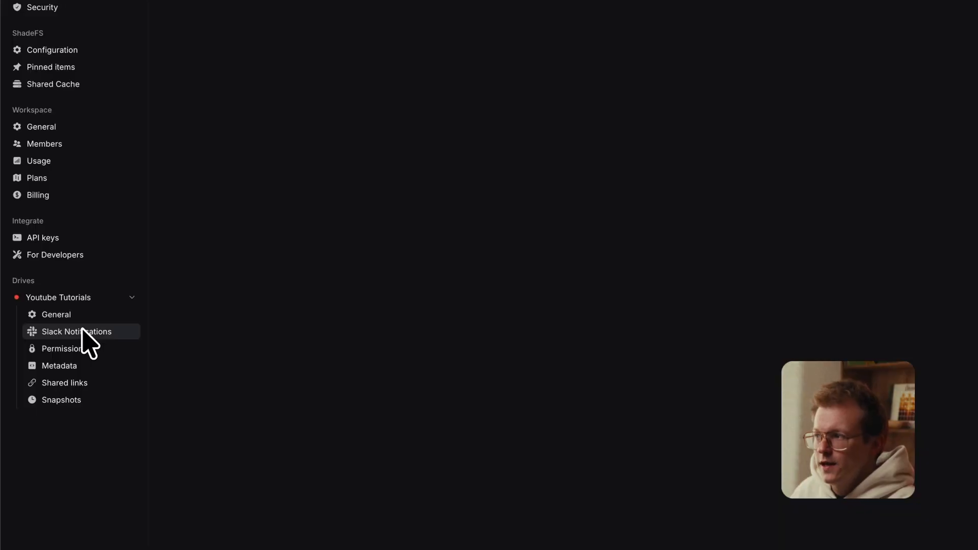
Step: Review the drive's Slack notification and general settings, and the account's preferences, profile, notifications and keyboard shortcuts
left_click(83, 332)
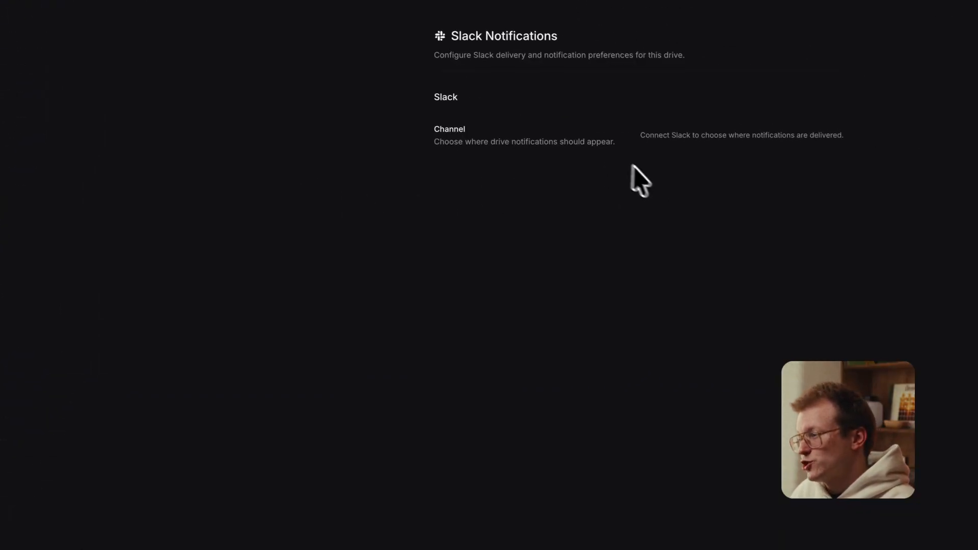
left_click(69, 321)
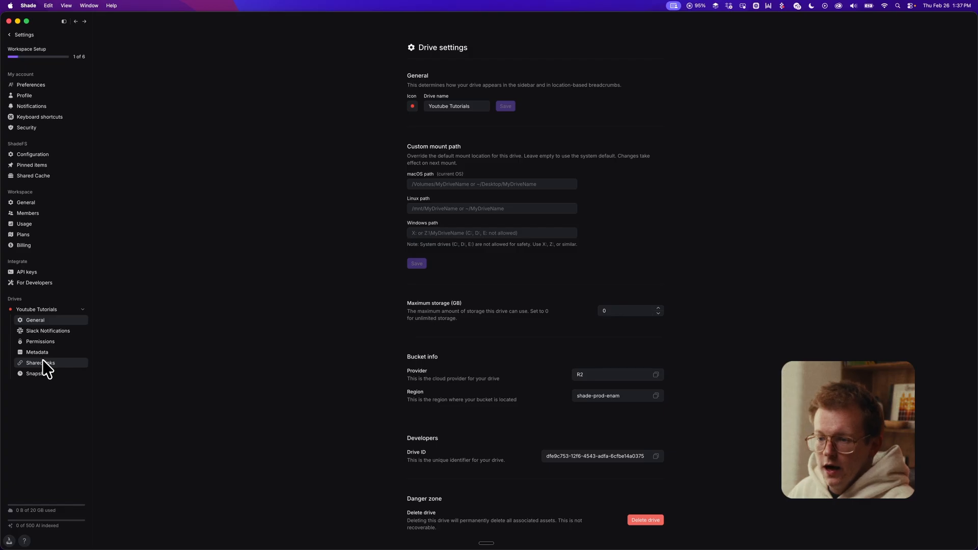
left_click(28, 86)
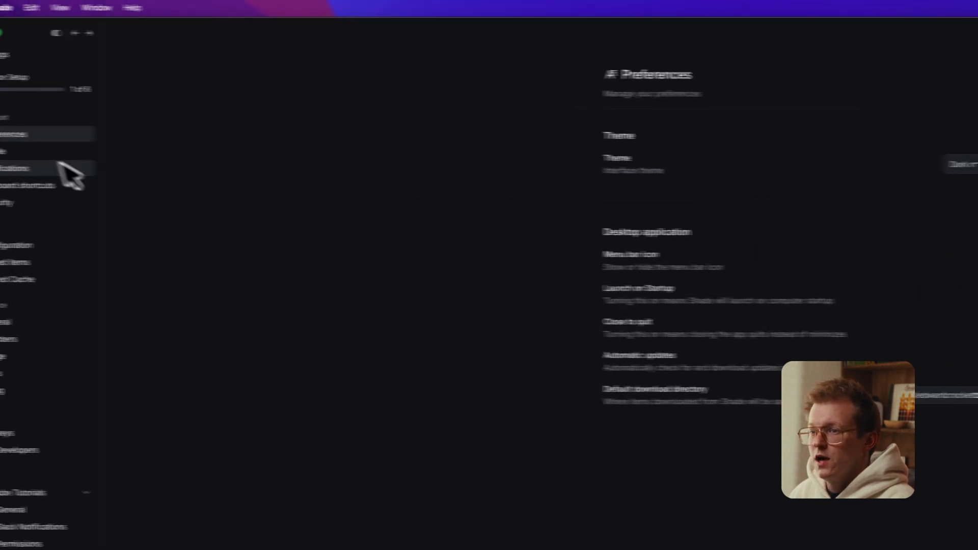
left_click(51, 151)
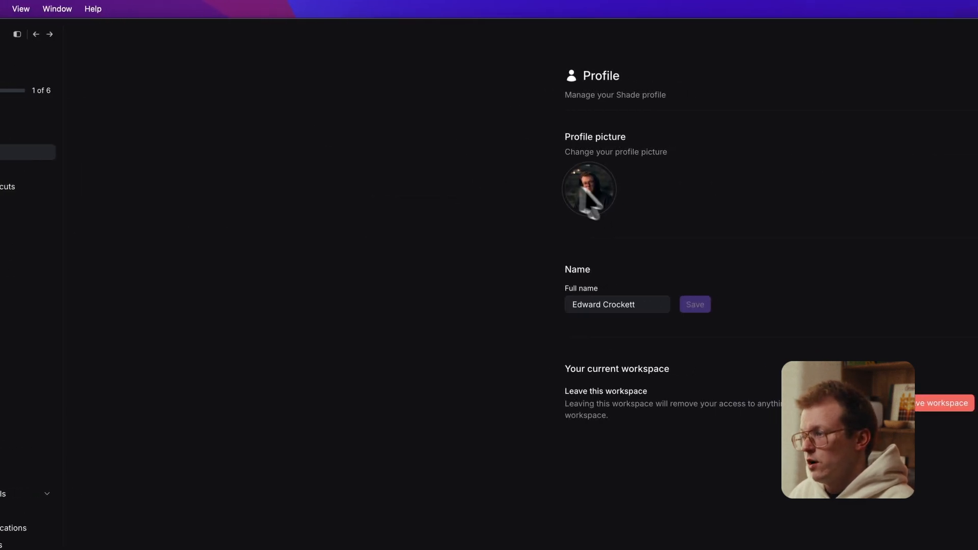
left_click(15, 169)
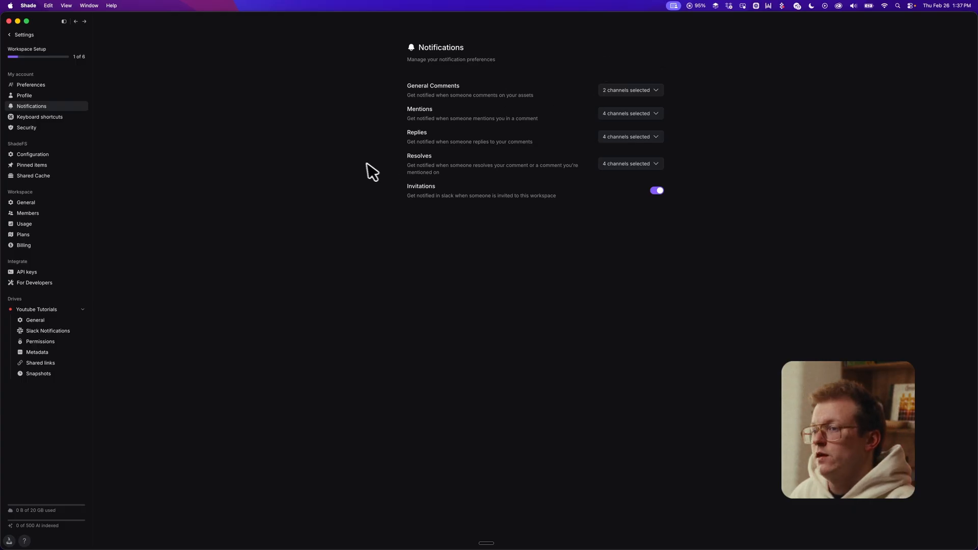
left_click(38, 117)
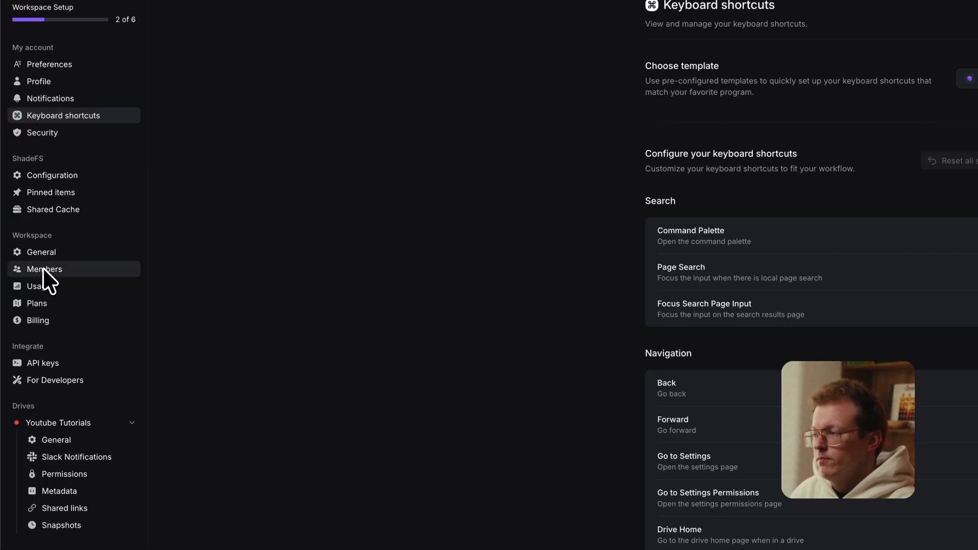
Step: Review the workspace's members, usage, plans and billing settings, as well as its API keys and developer options
left_click(43, 269)
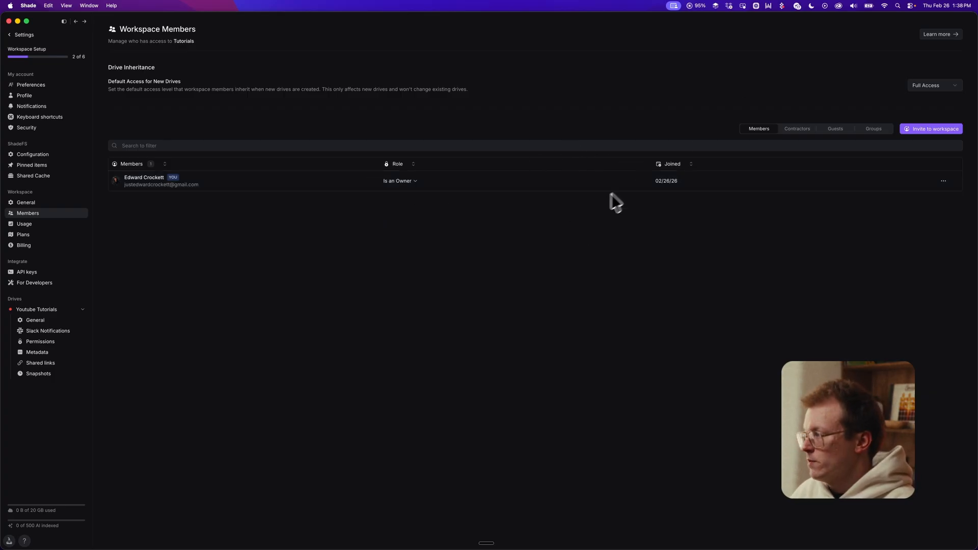
left_click(23, 224)
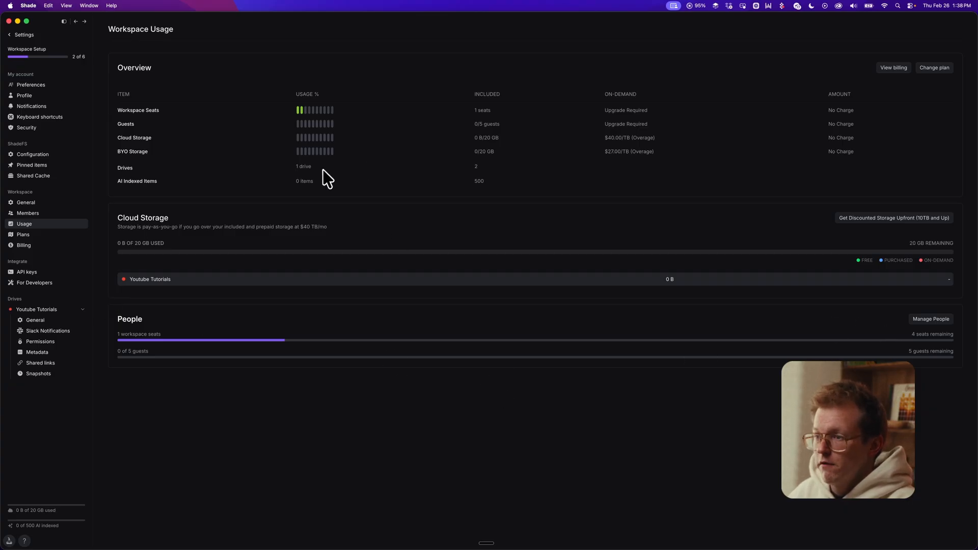
left_click(21, 235)
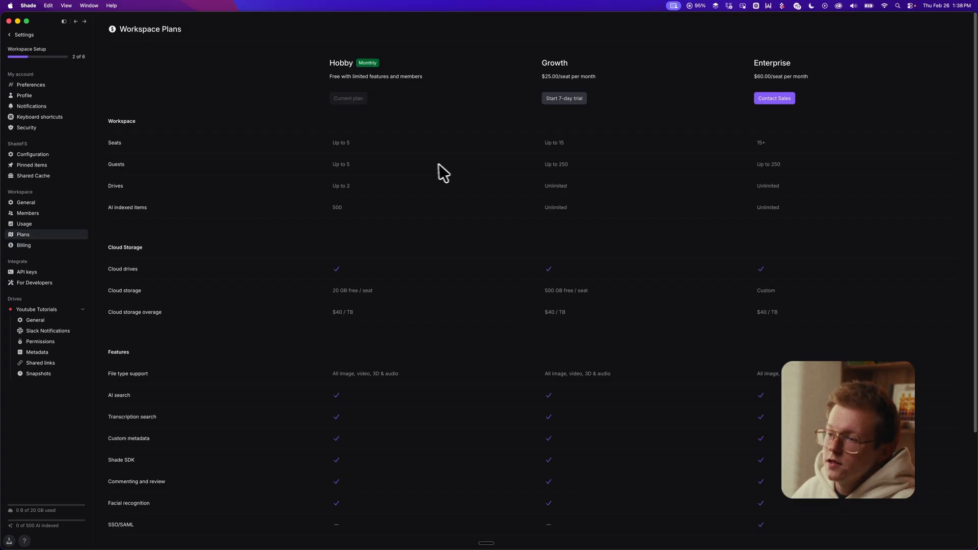
left_click(23, 245)
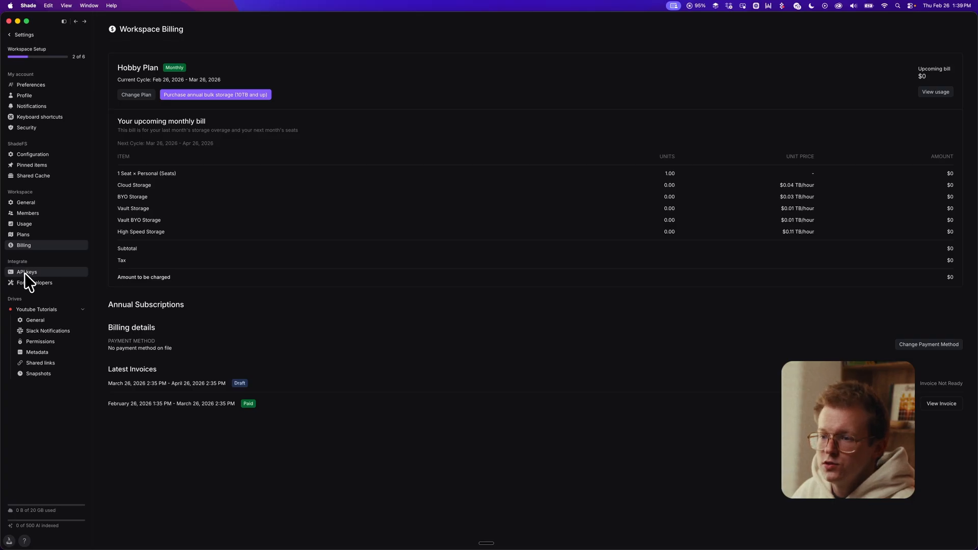
left_click(25, 273)
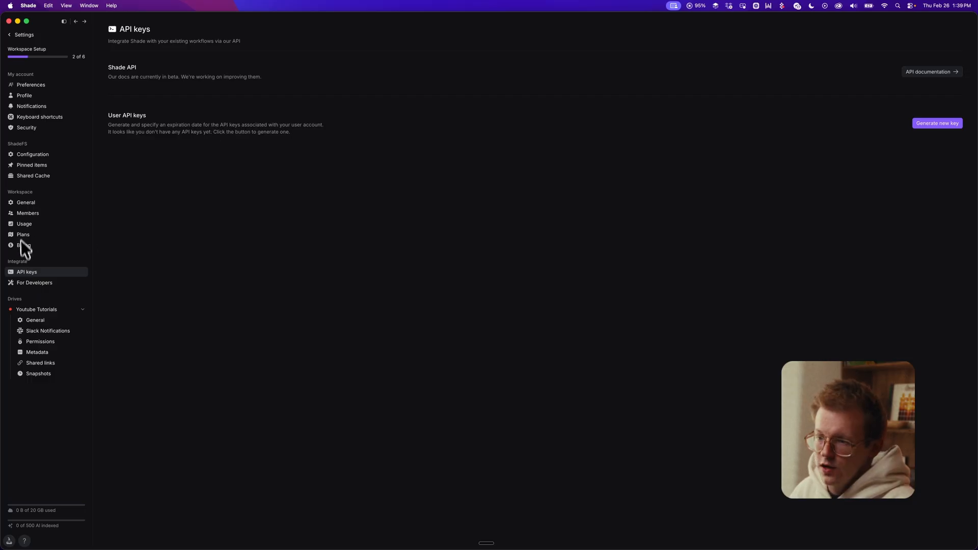
left_click(29, 283)
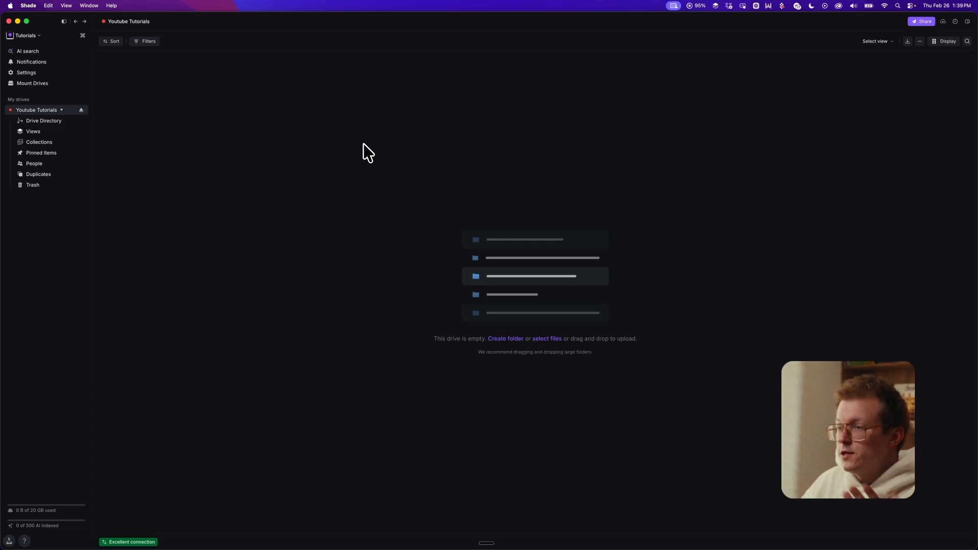
Step: Create a folder named Tutorial in the empty Youtube Tutorials drive and open it
right_click(305, 124)
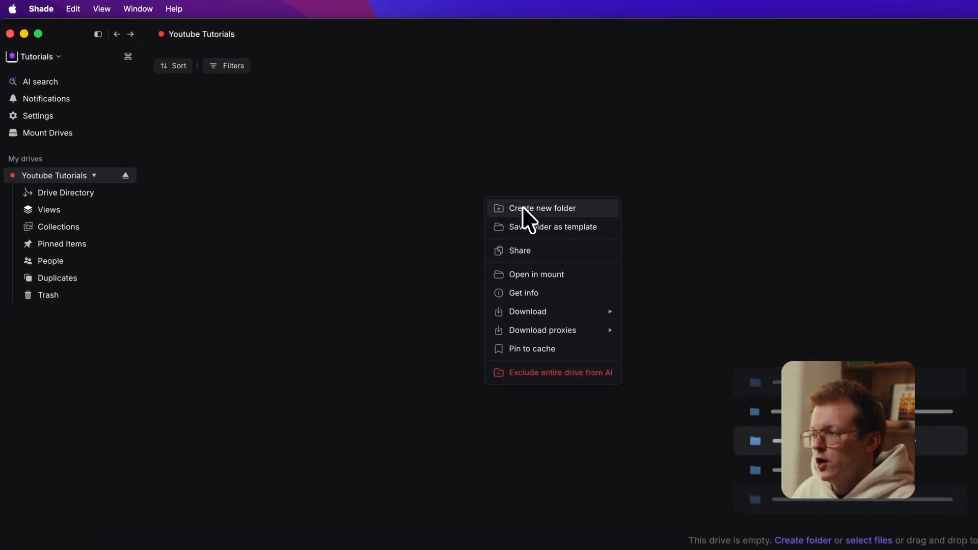
left_click(527, 209)
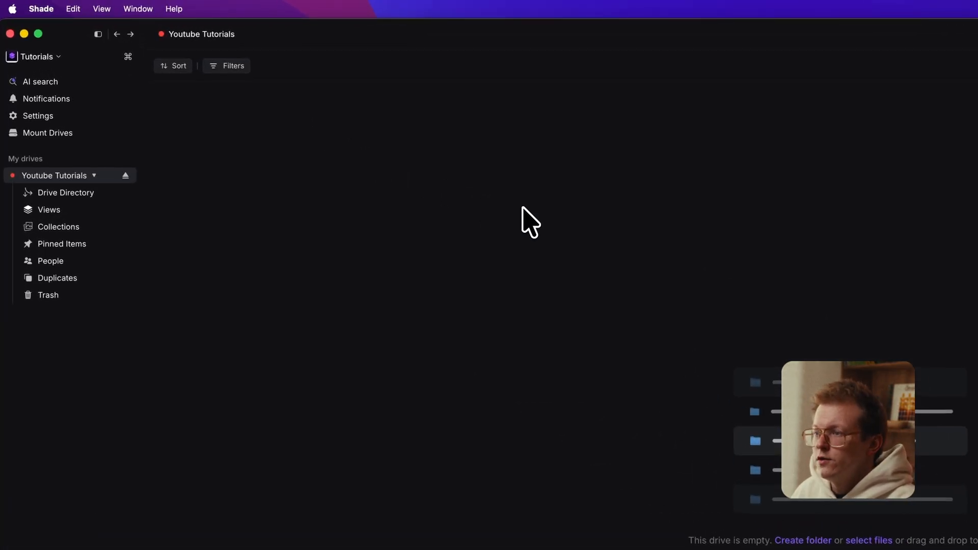
type("Tutorial")
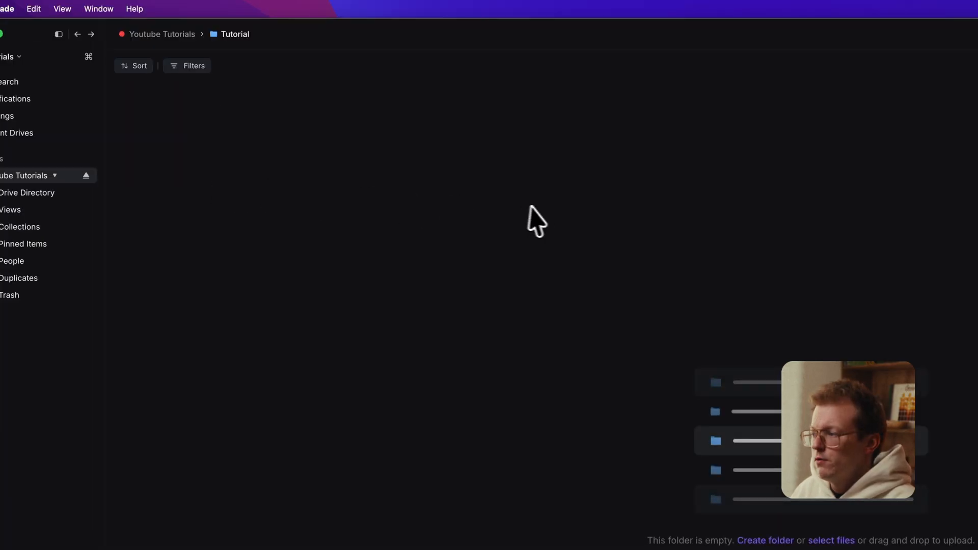
Step: Create four subfolders named Screen recording, Audio, Talking Head and Exports inside the Tutorial folder
right_click(539, 206)
left_click(594, 216)
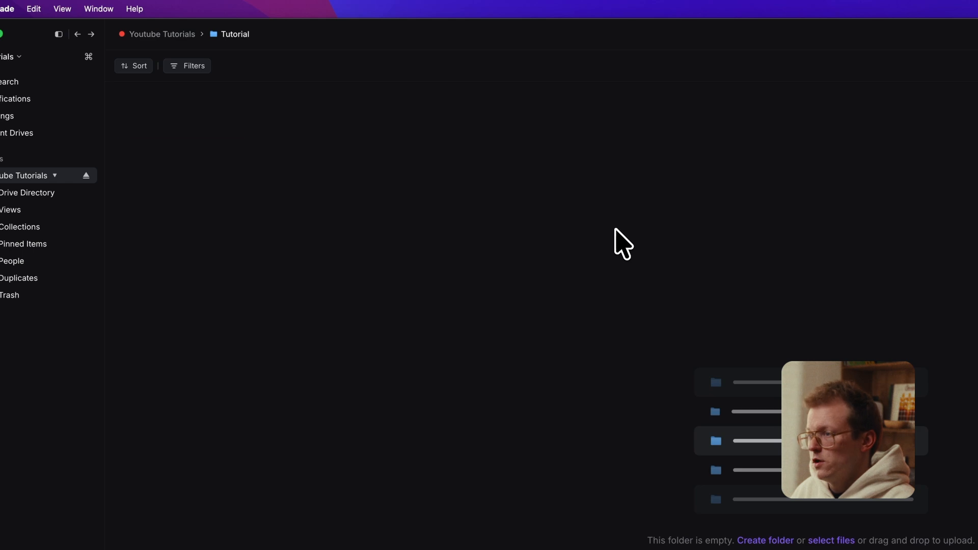
type("Screenrecording")
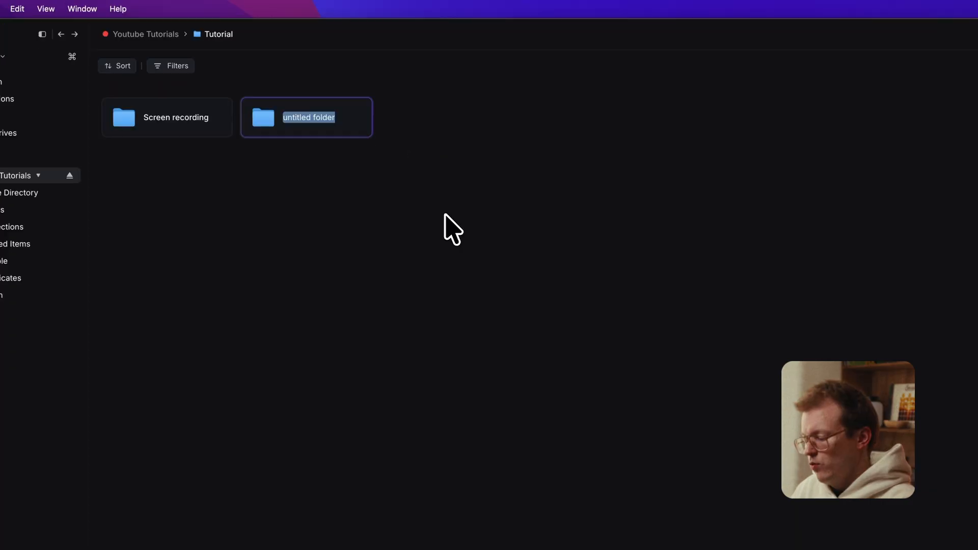
type("A")
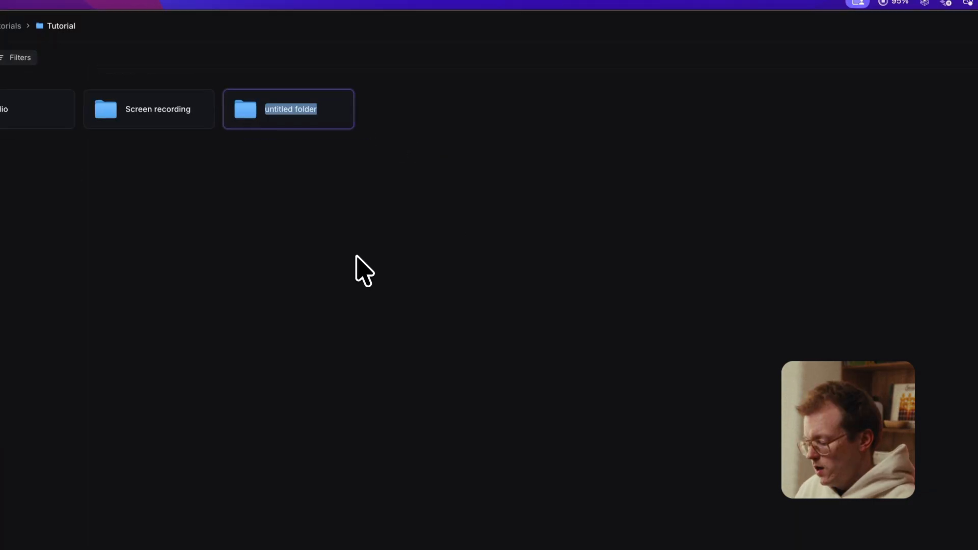
type("Talking")
type("Head")
key("Return")
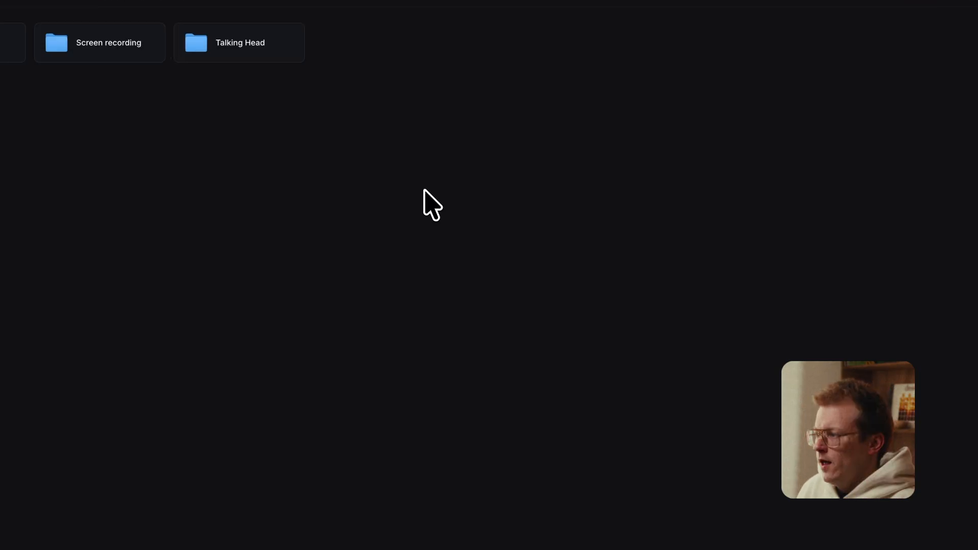
key("super+shift+n")
type("Exports")
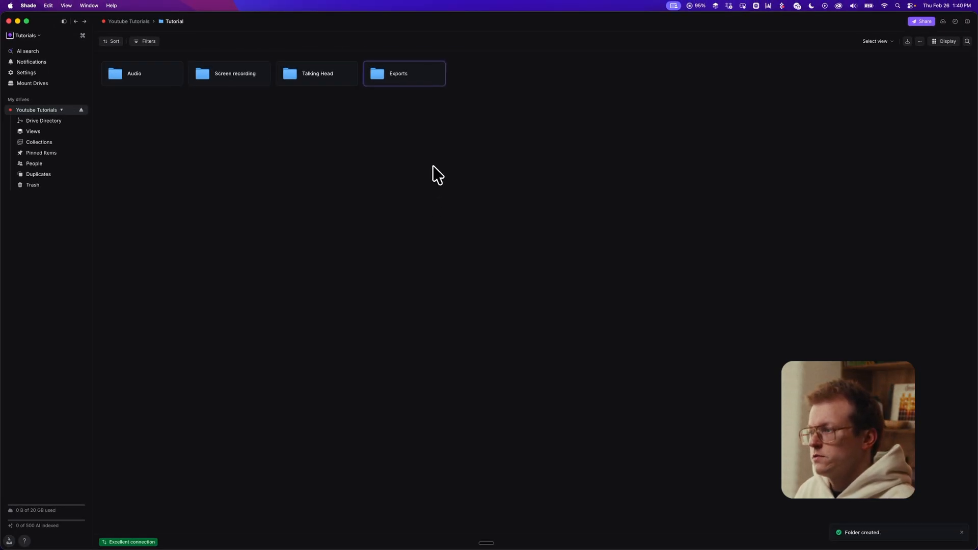
Step: Save the Tutorial folder as a folder template named Tutorials, leaving the description empty and Save to Workspace off
left_click(129, 21)
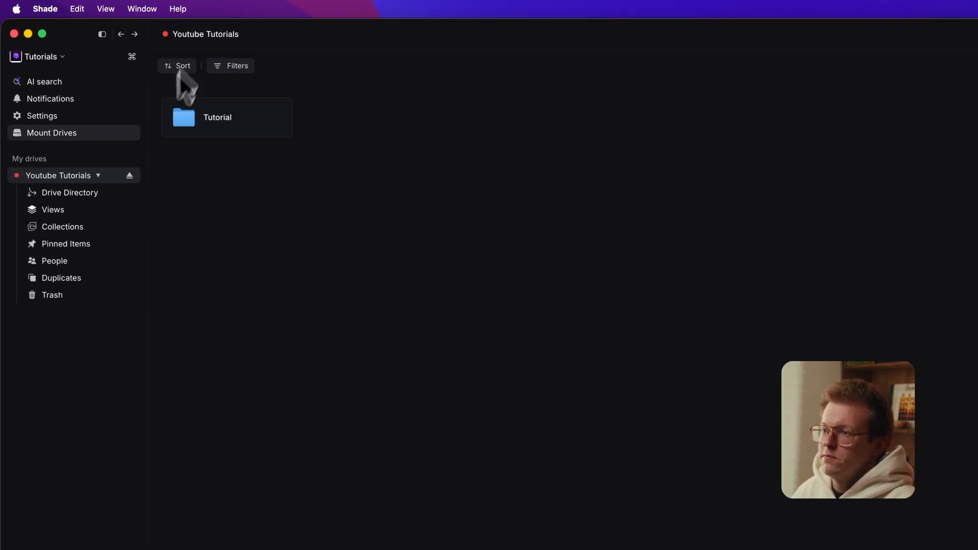
right_click(218, 112)
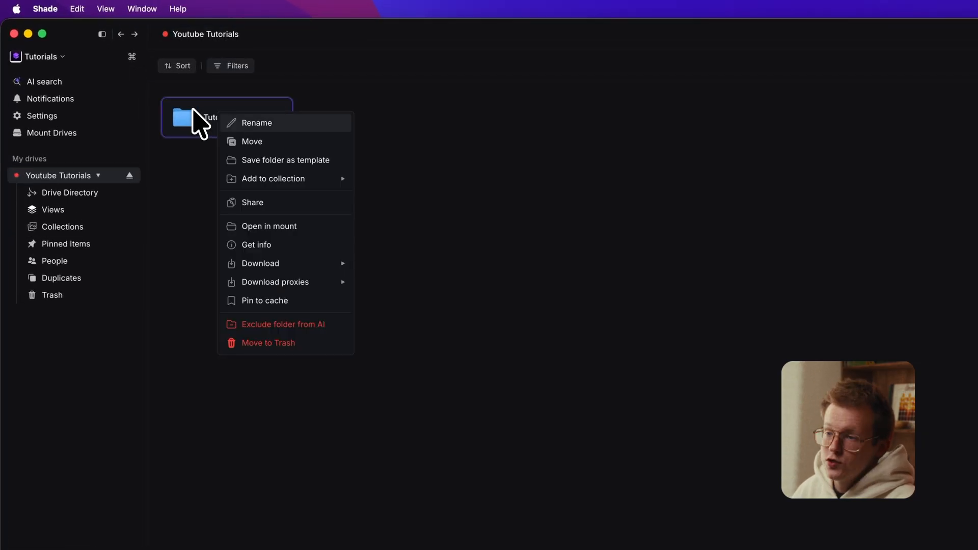
left_click(265, 161)
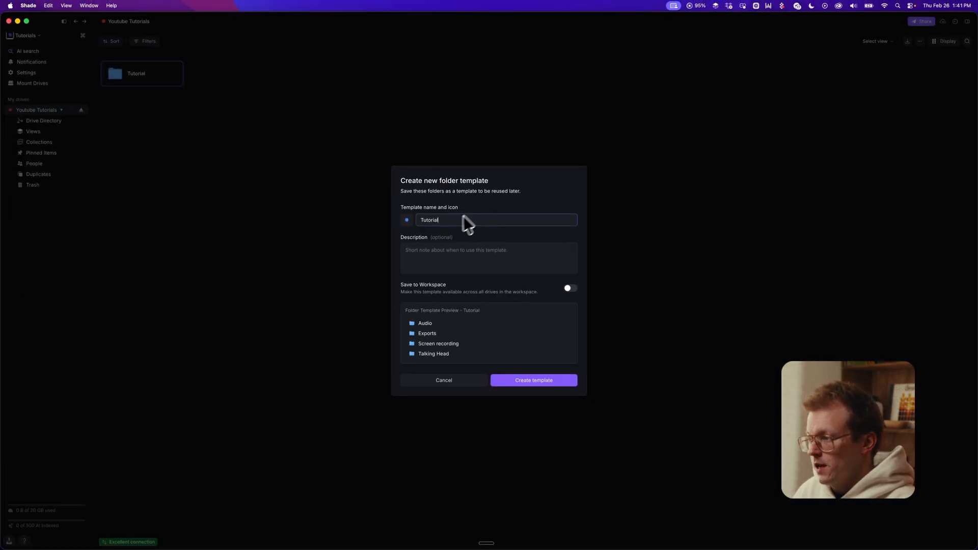
type("s")
left_click(511, 252)
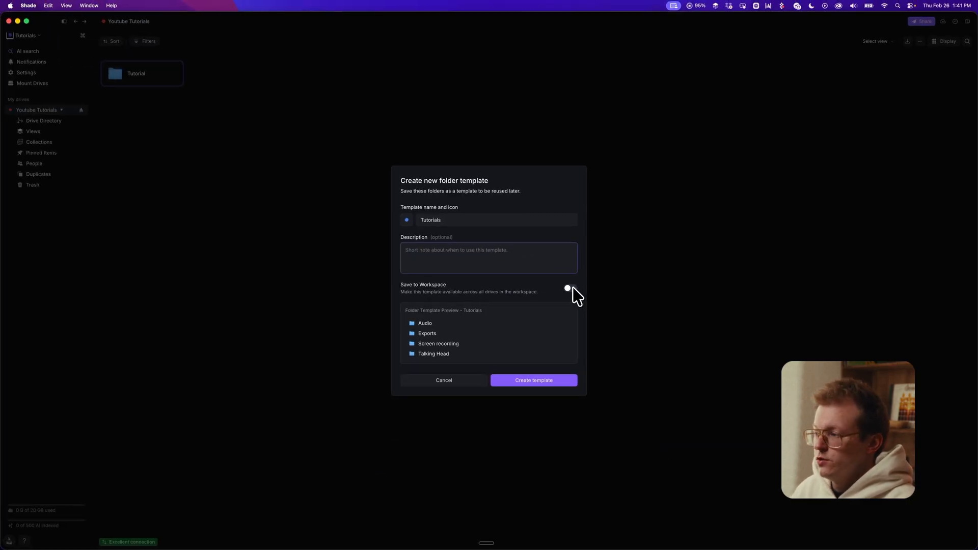
left_click(571, 287)
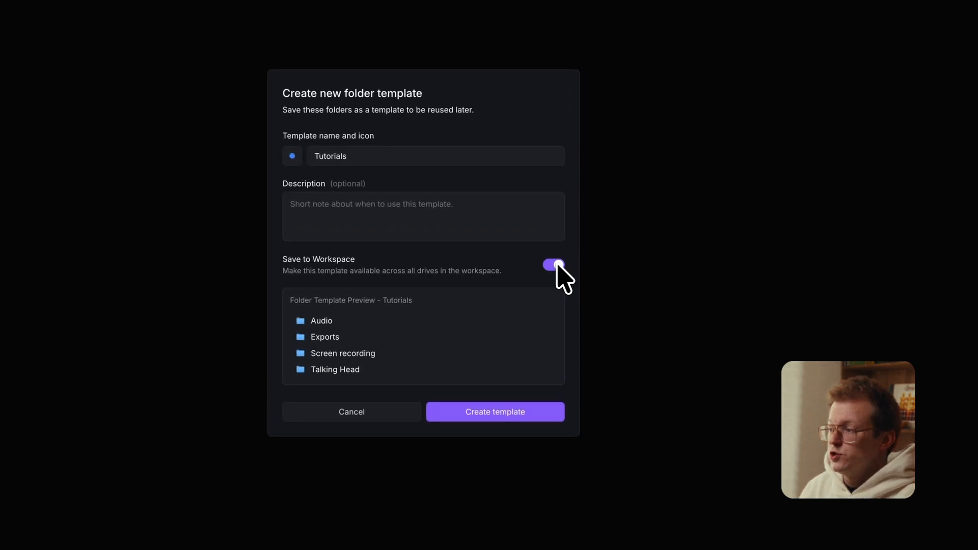
left_click(557, 265)
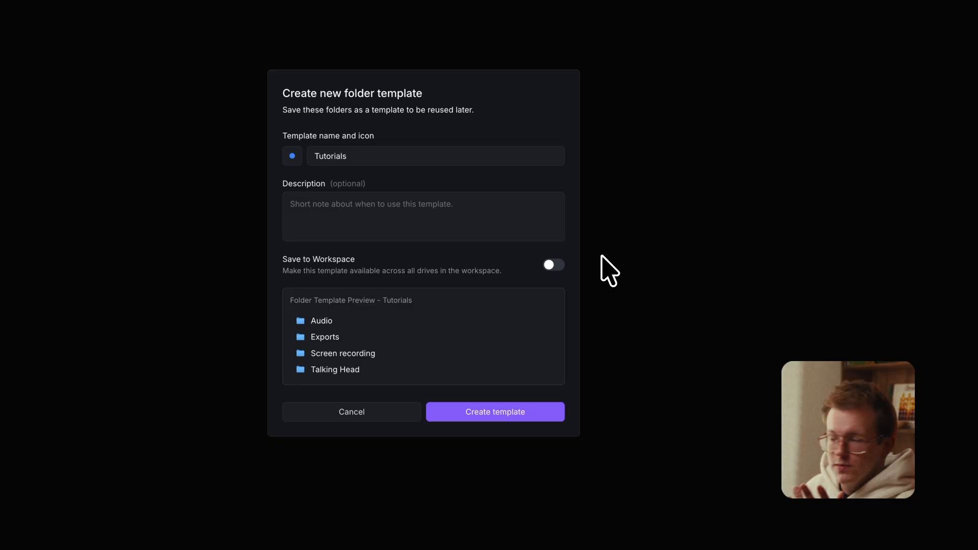
left_click(488, 416)
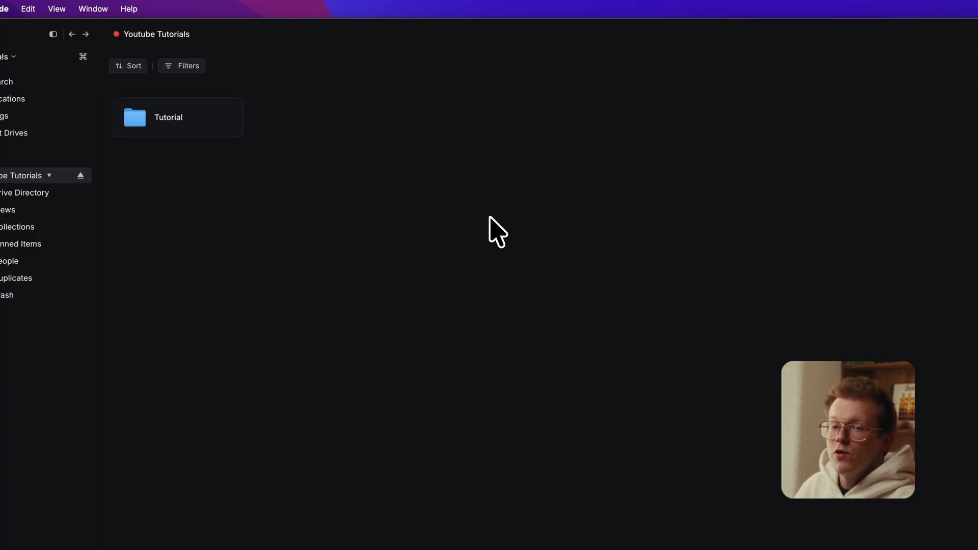
Step: Create a folder named Tutorial Workspace Setup in the drive from the Tutorials template
right_click(485, 221)
mouse_move(487, 222)
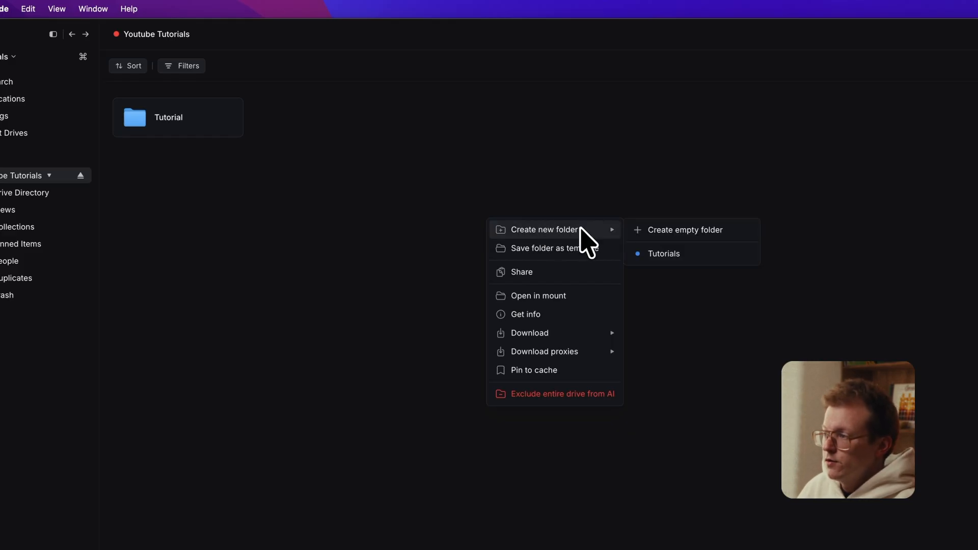
left_click(663, 253)
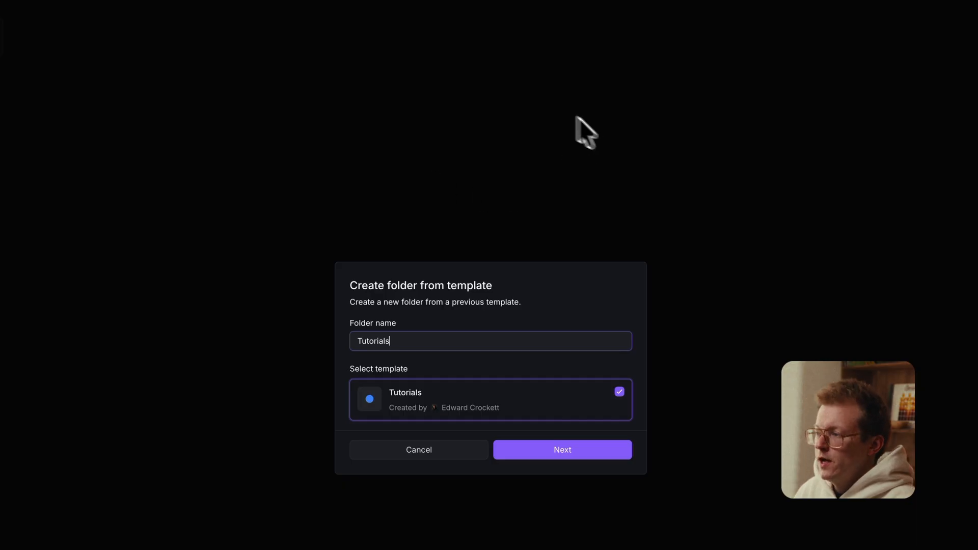
key("BackSpace")
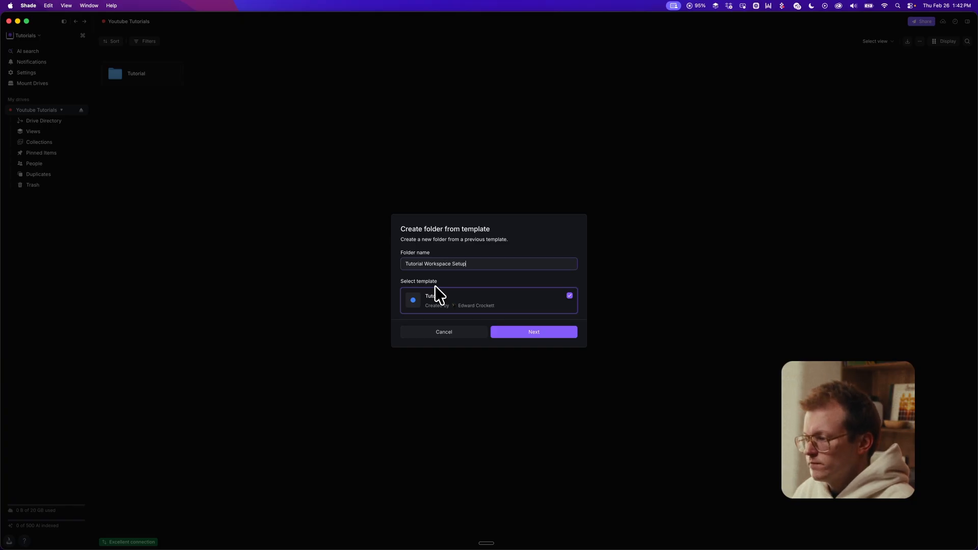
left_click(476, 298)
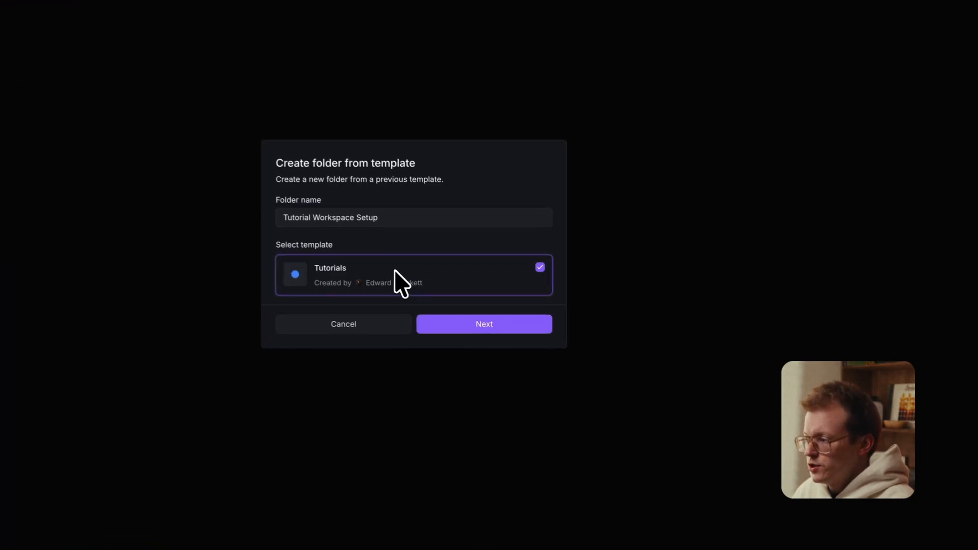
left_click(458, 324)
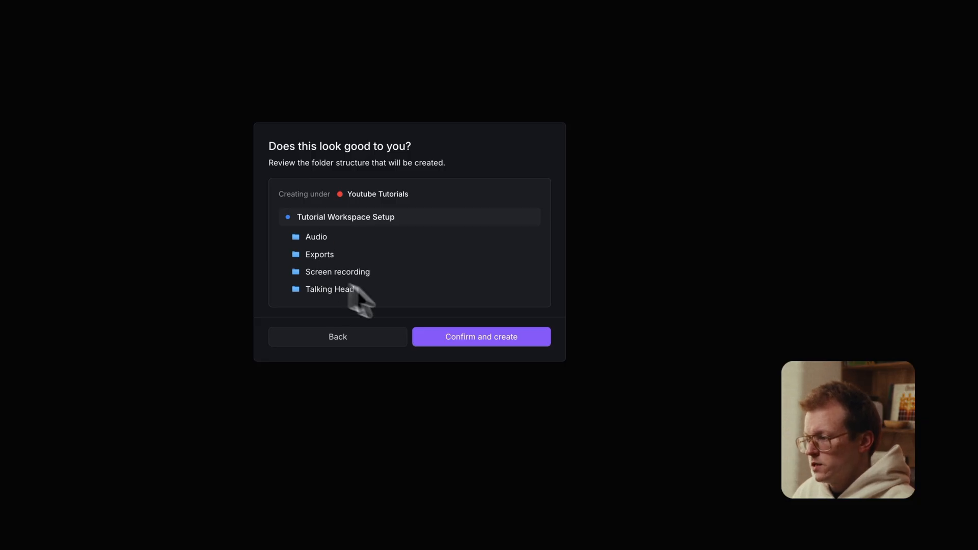
left_click(487, 338)
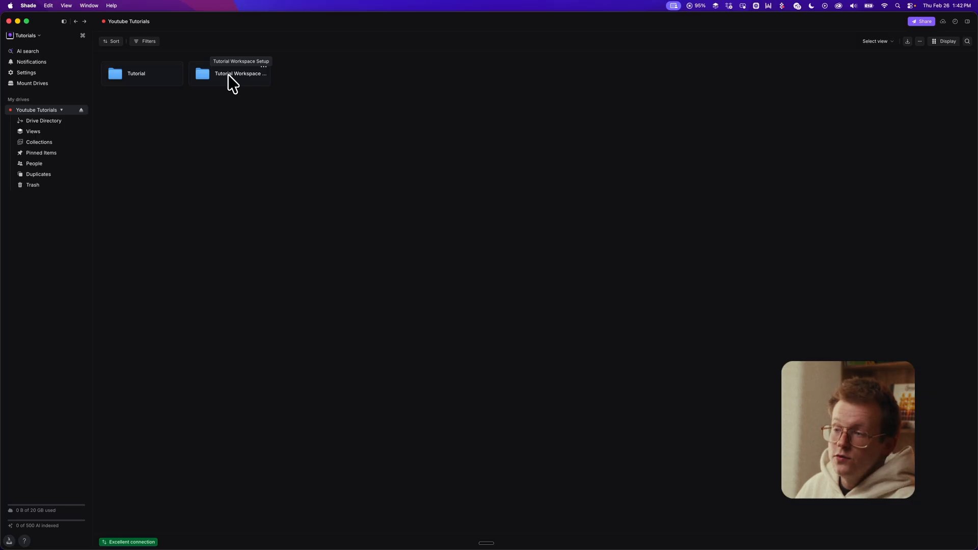
Step: Open the Tutorial Workspace Setup folder in Shade and on the mounted drive in Finder to compare its subfolders, and return to the drive's root
double_click(230, 81)
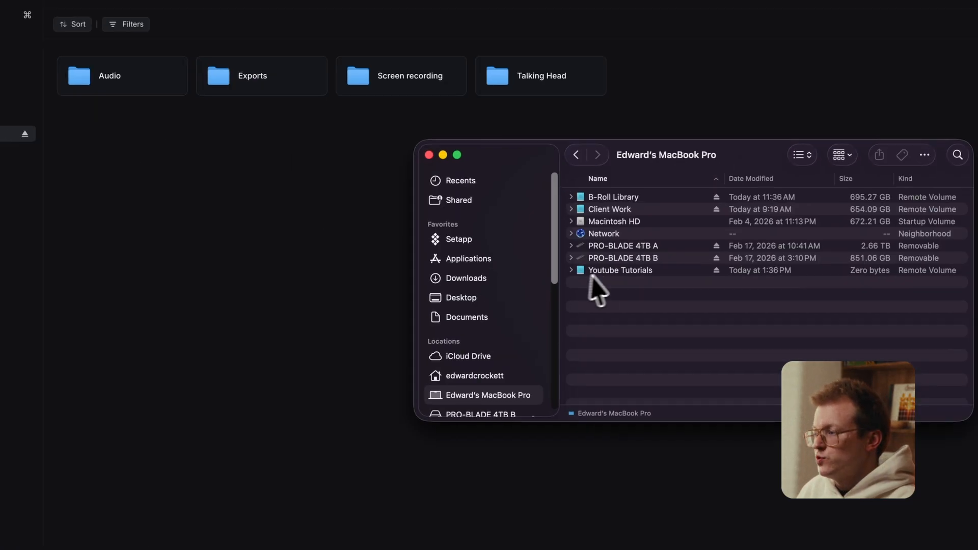
left_click(613, 271)
double_click(613, 270)
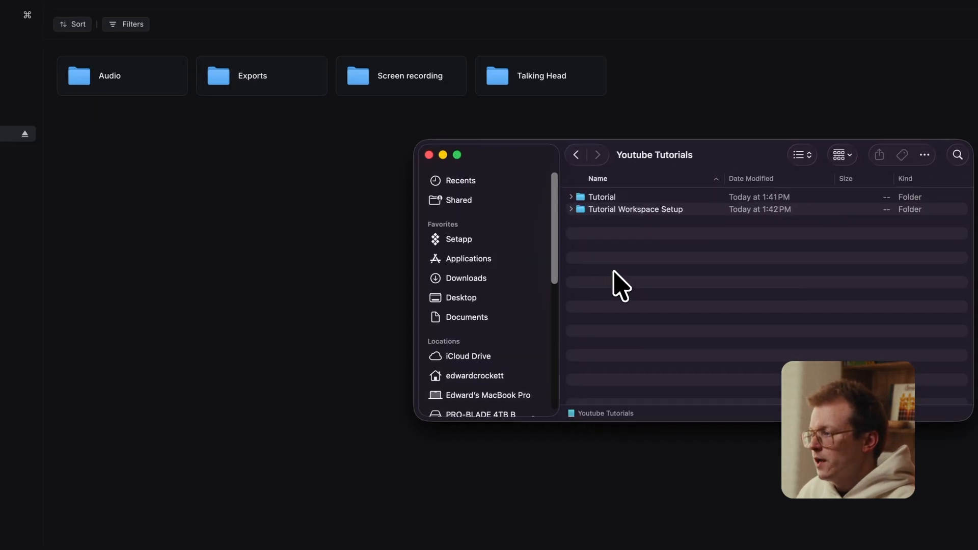
double_click(637, 210)
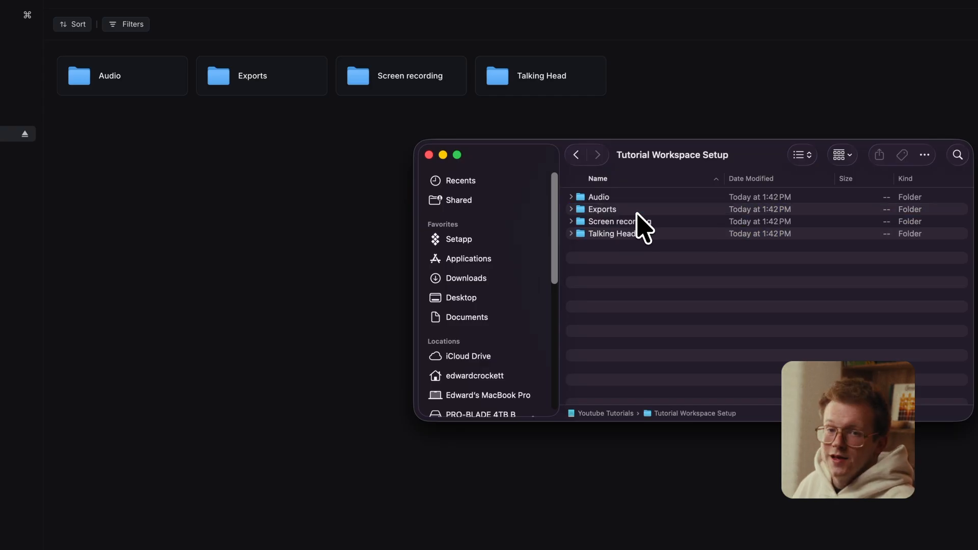
key("super+Up")
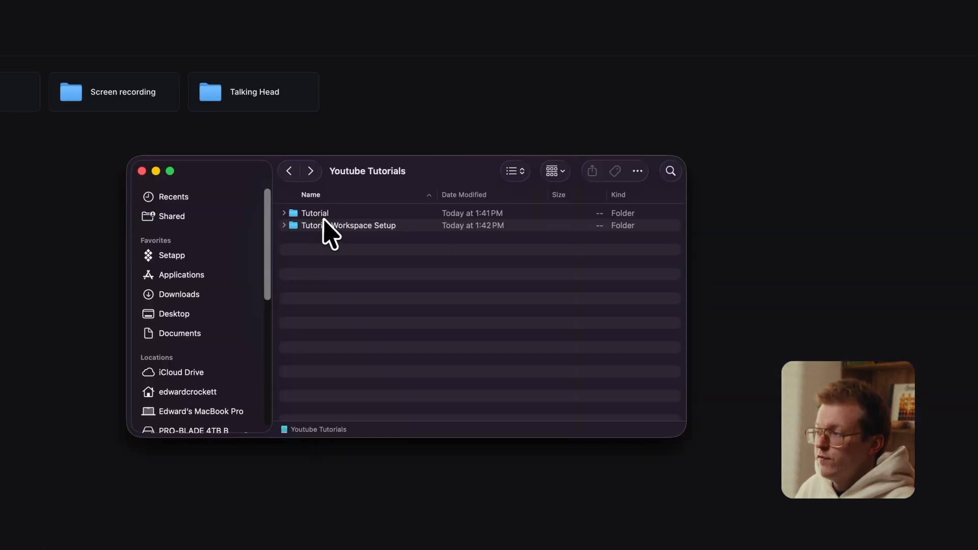
double_click(365, 227)
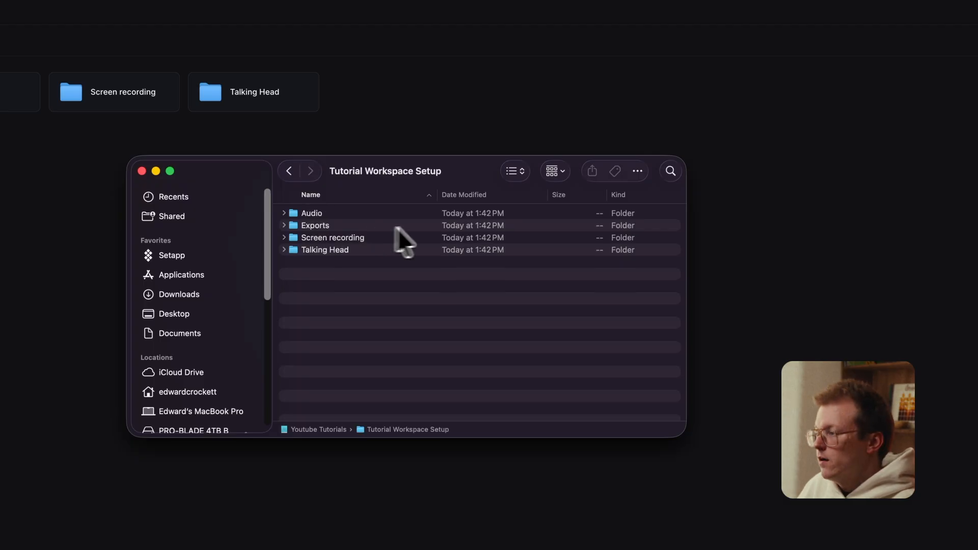
left_click(290, 171)
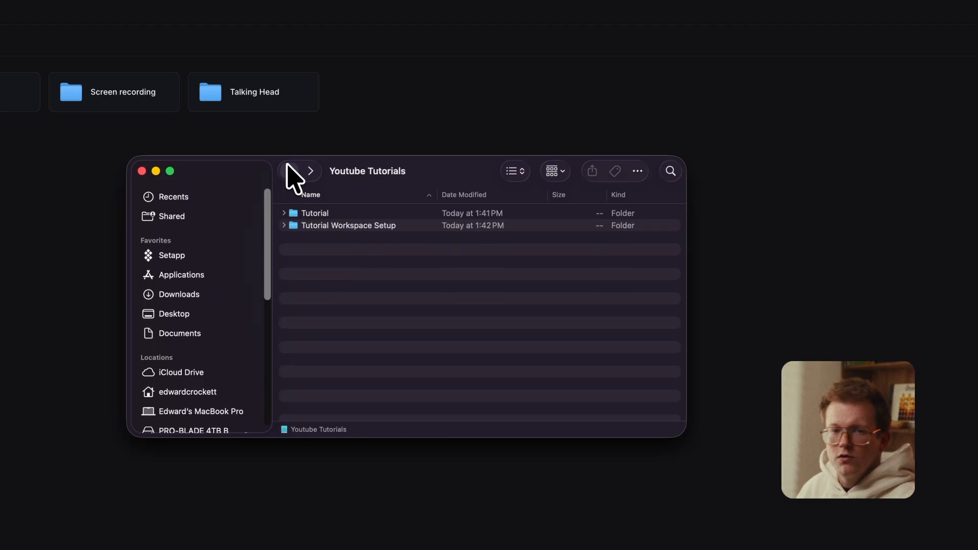
Step: Delete the original Tutorial folder from the mounted Youtube Tutorials drive in Finder and confirm the deletion
left_click(325, 213)
right_click(327, 211)
left_click(370, 239)
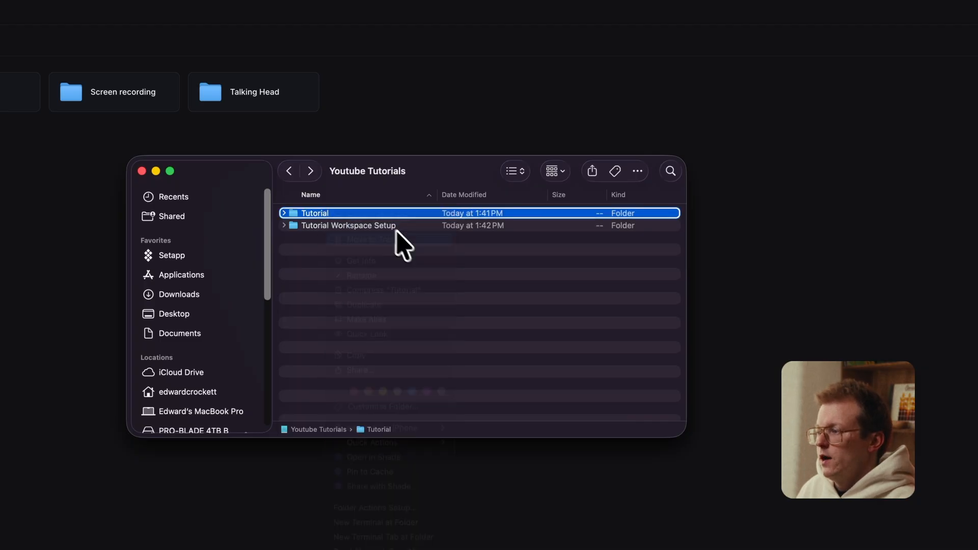
left_click(434, 303)
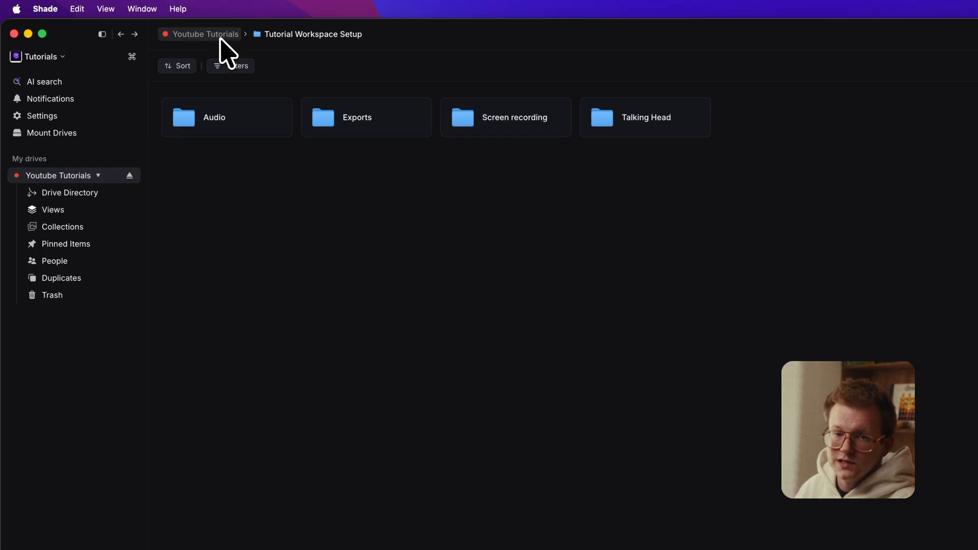
Step: Return to the root of the Youtube Tutorials drive in Shade and show the options for creating a new folder
left_click(220, 38)
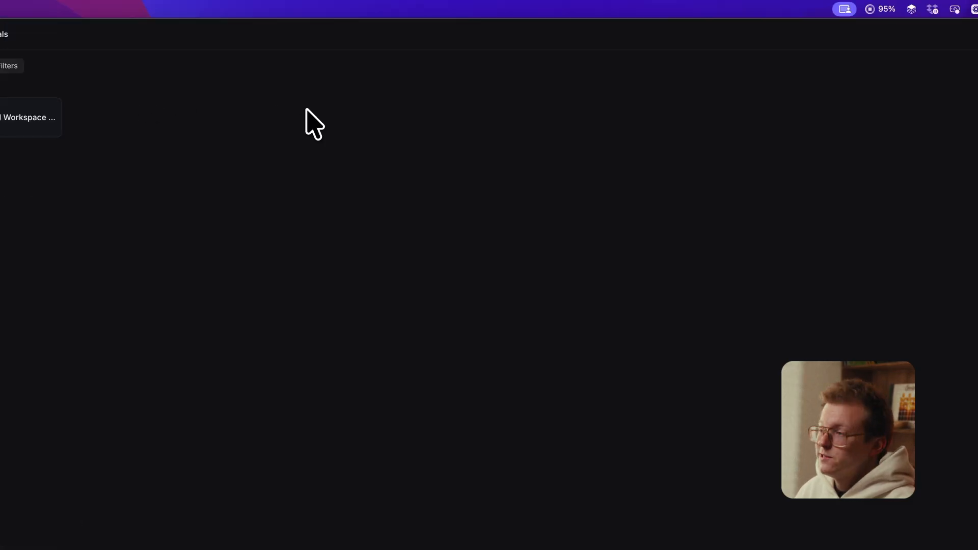
right_click(305, 108)
mouse_move(312, 120)
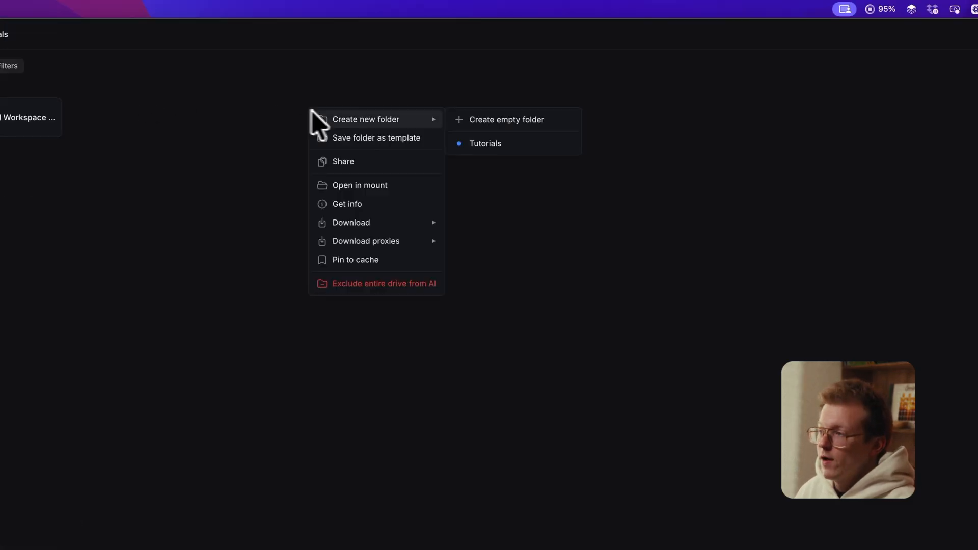